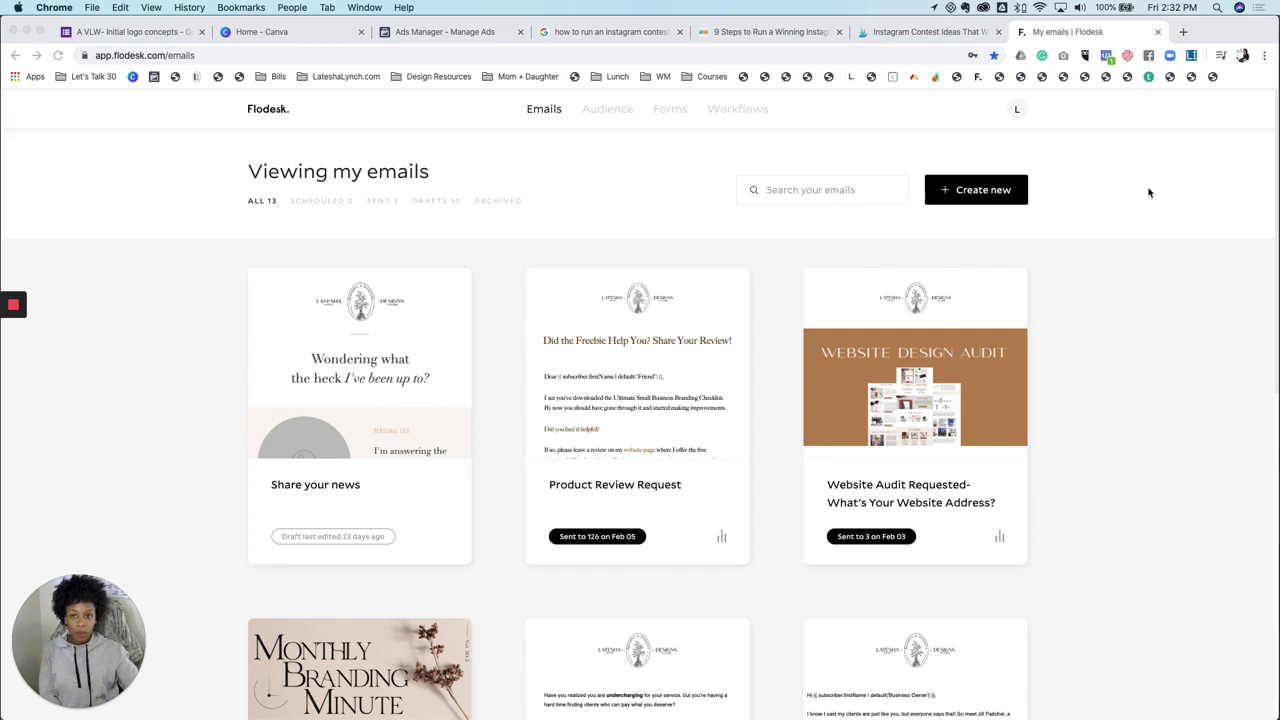
Open Account settings from the profile menu, showing the Eastern Standard Time timezone and password options
click(1017, 110)
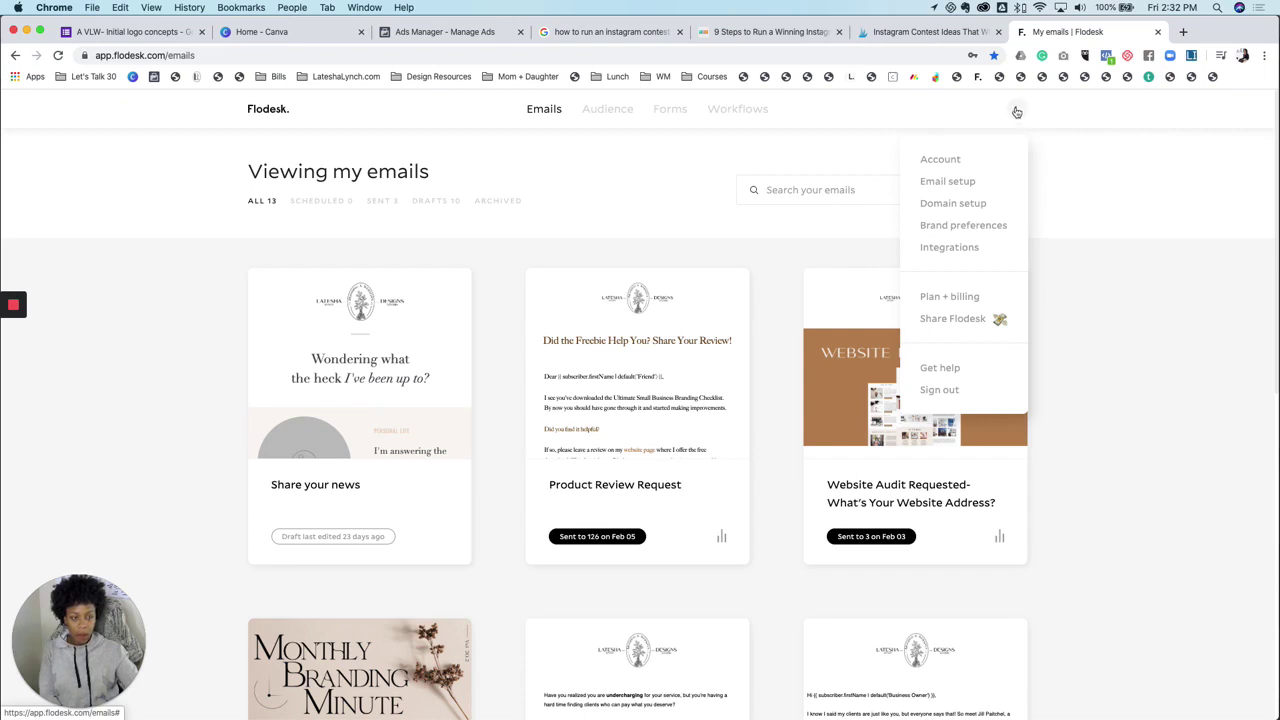
click(950, 162)
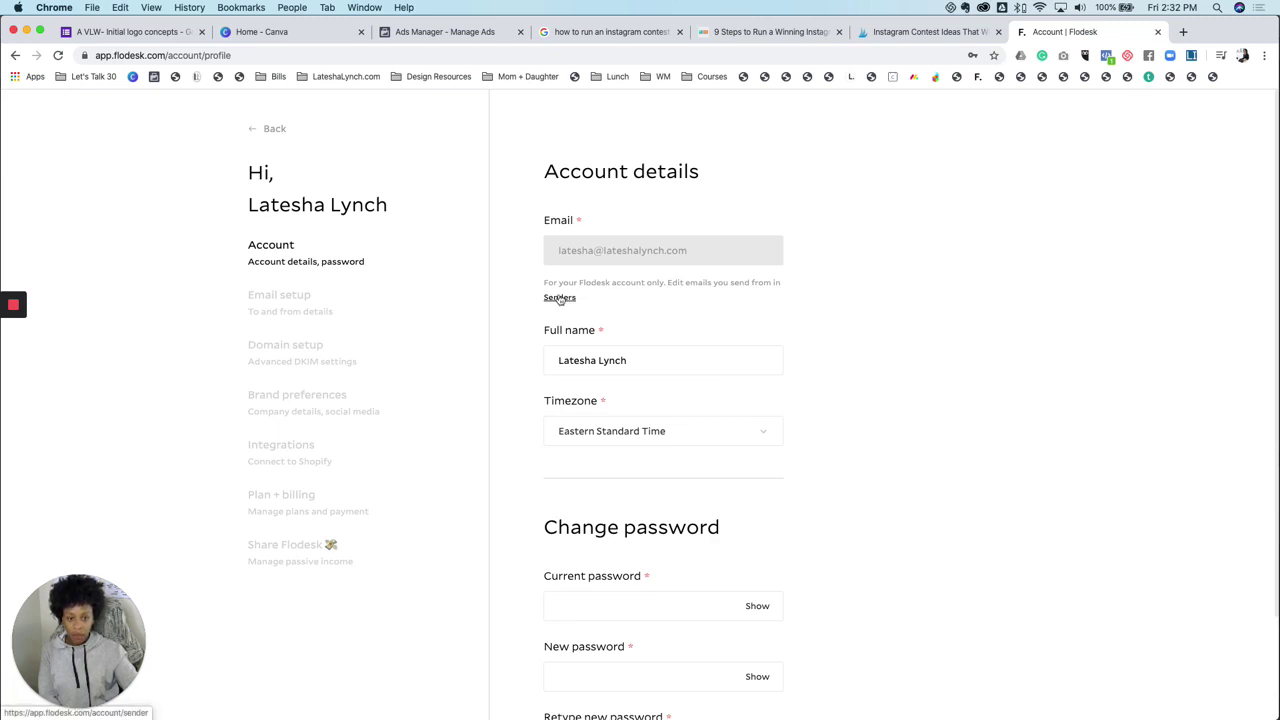
scroll(559, 296, down, 3)
scroll(559, 296, up, 3)
scroll(559, 296, down, 1)
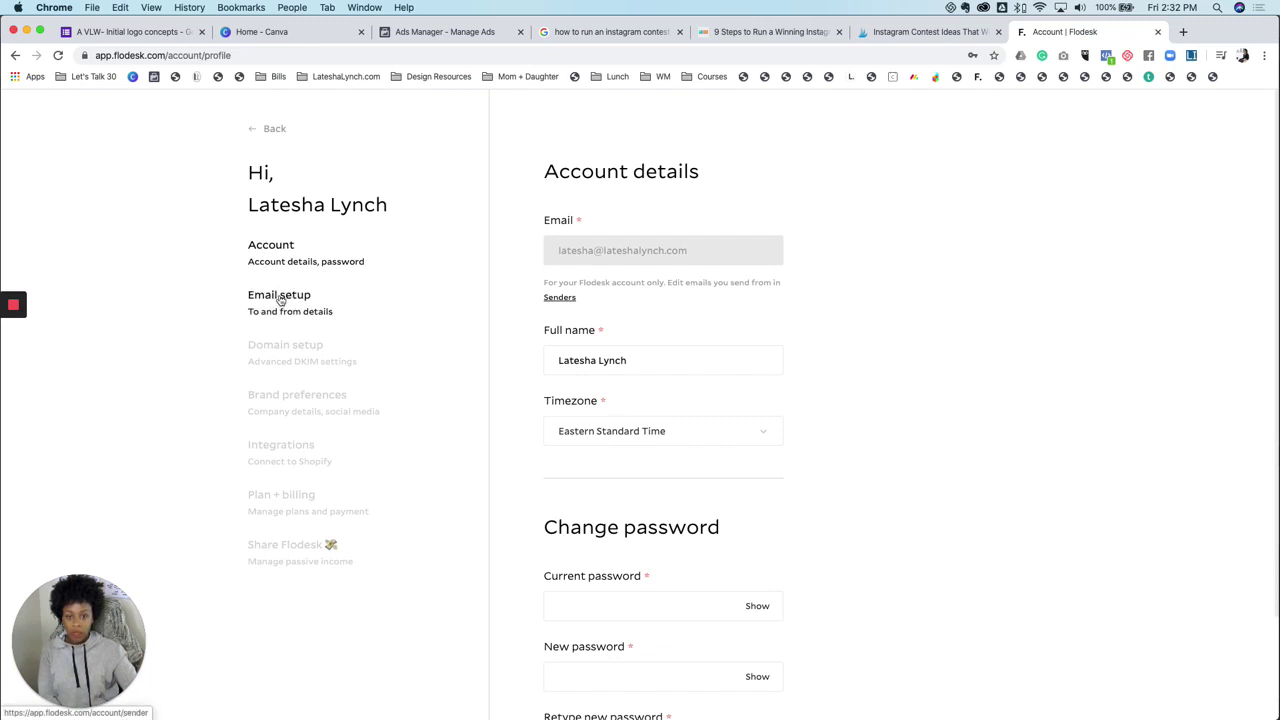
Switch to Email setup to view the default verified sending address
click(281, 299)
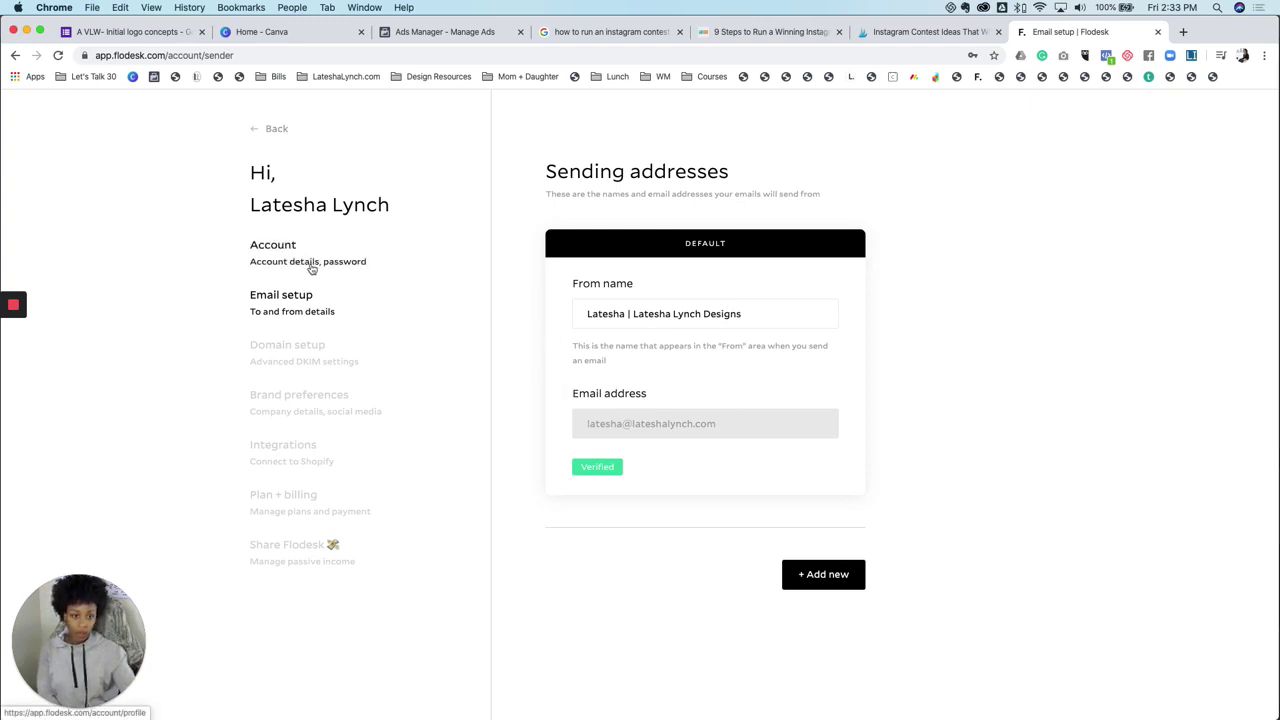
Add and save a new sender with the owner's name plus 'The Business Brand' and the academy's info e-mail
click(828, 576)
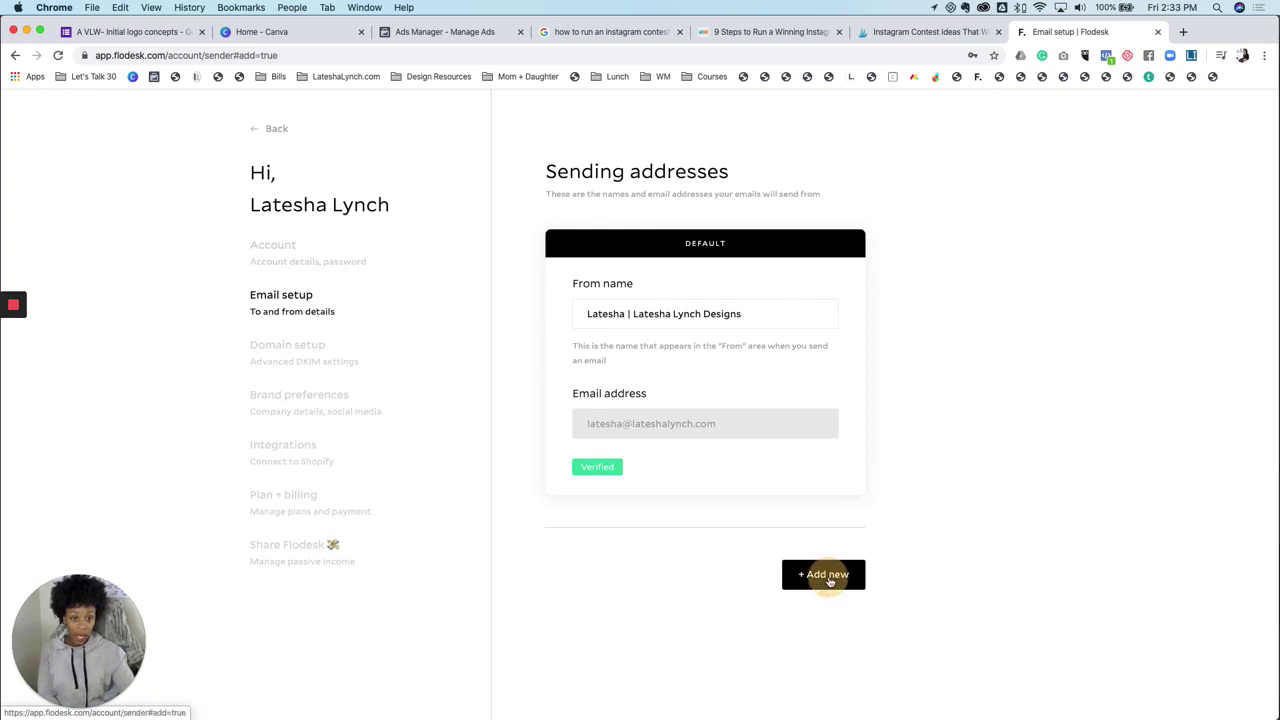
click(614, 372)
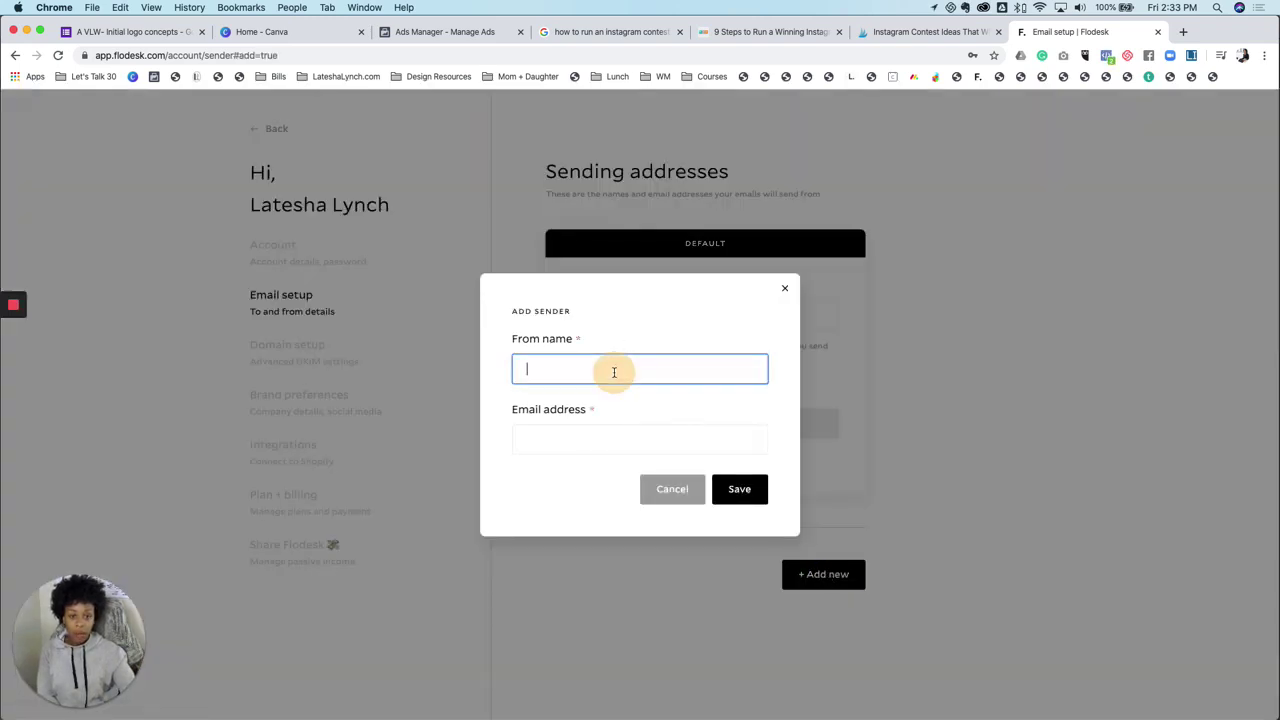
text(Late)
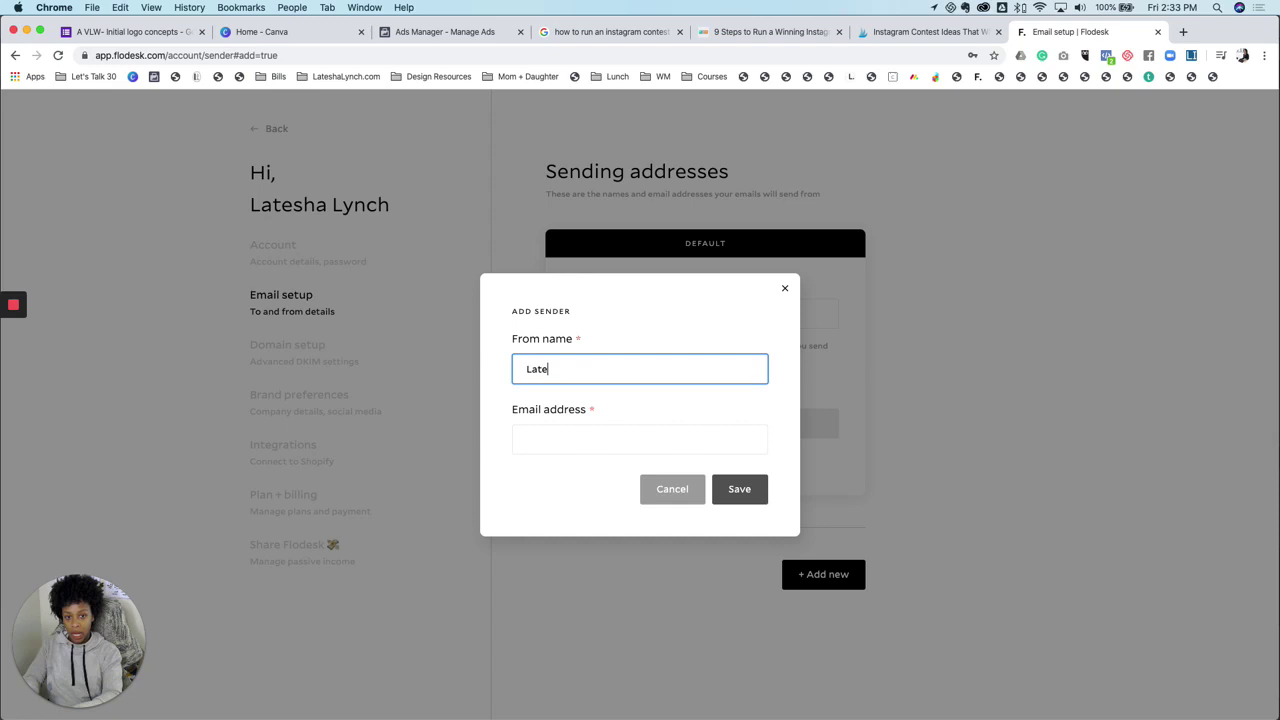
text(sha )
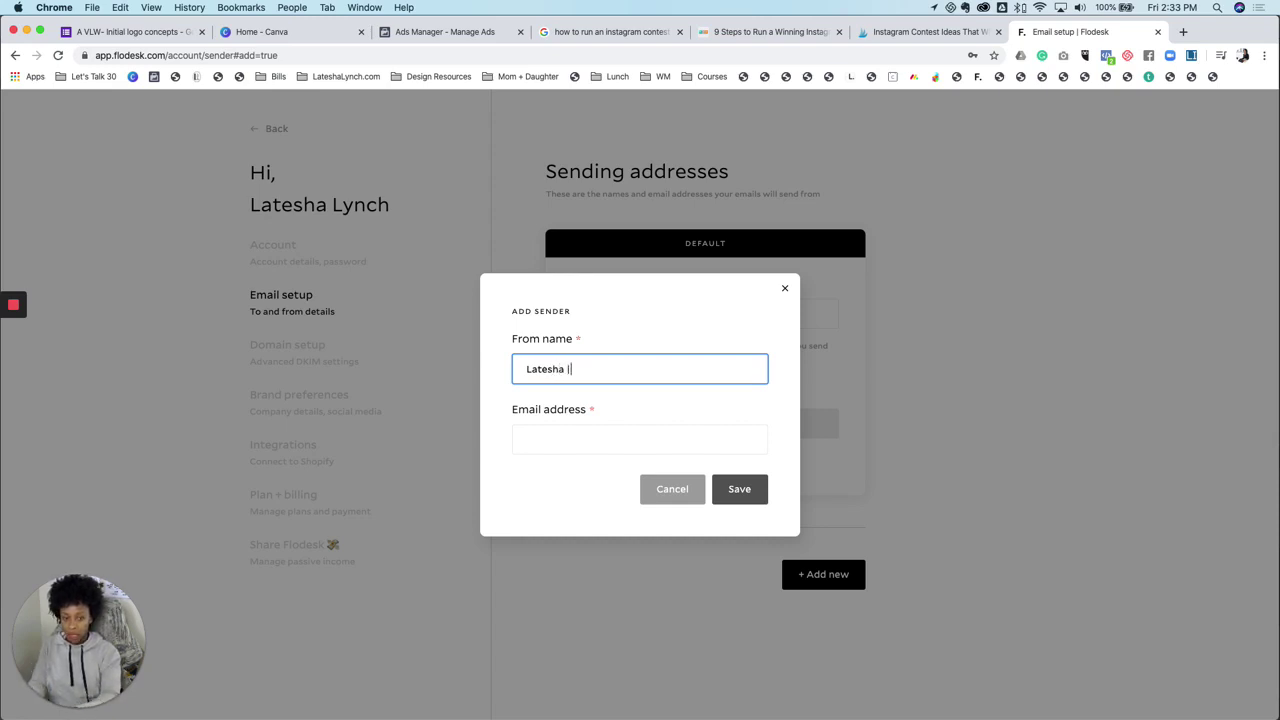
text(| The Busien)
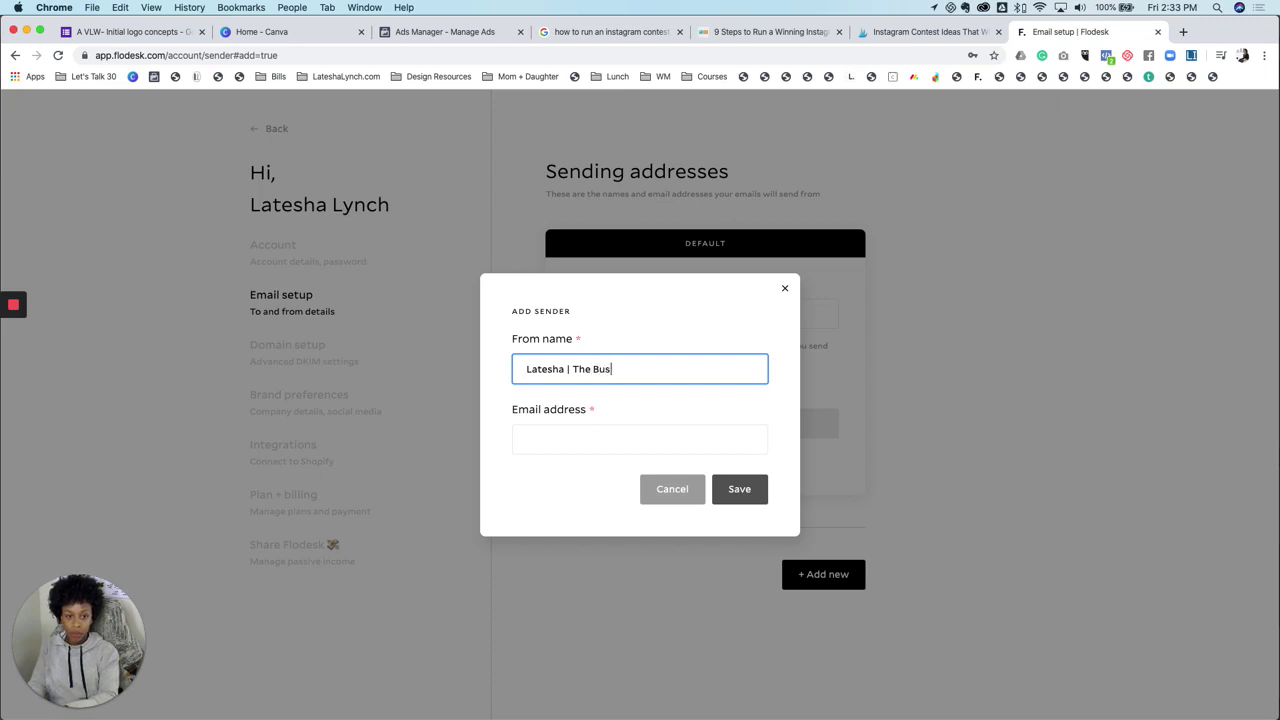
key(BackSpace)
text(nes)
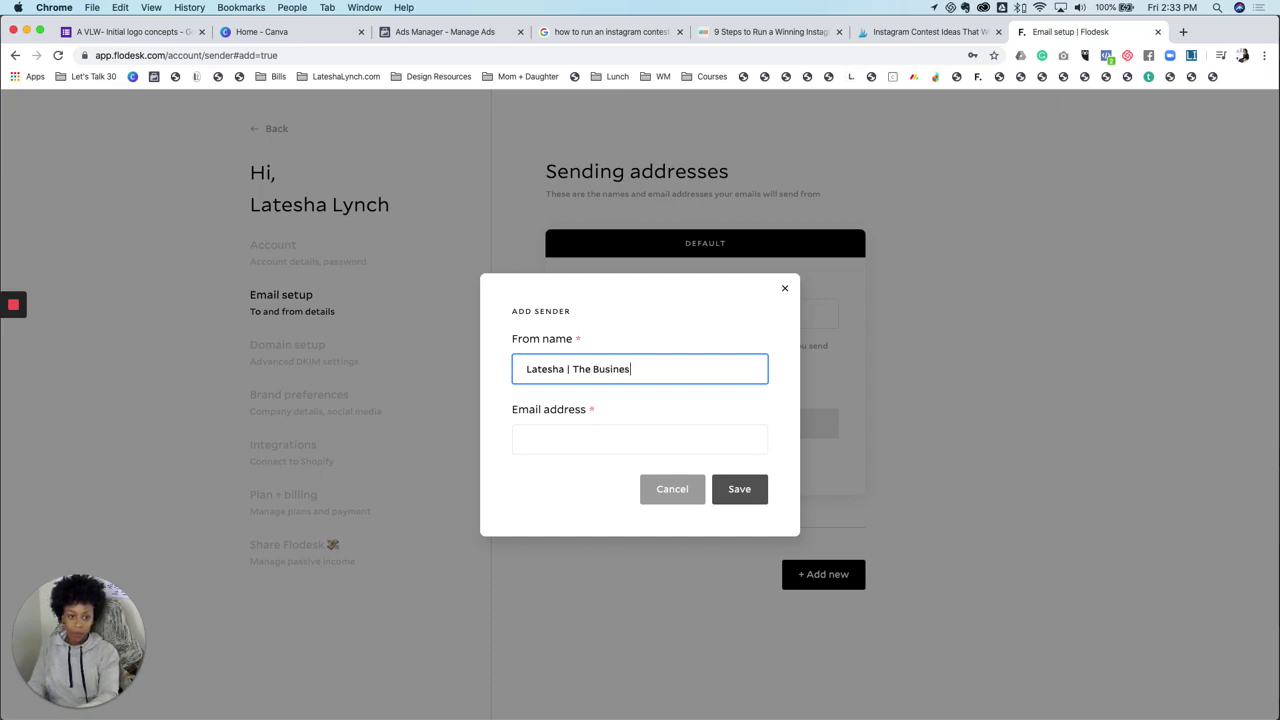
text(s Branding Academy)
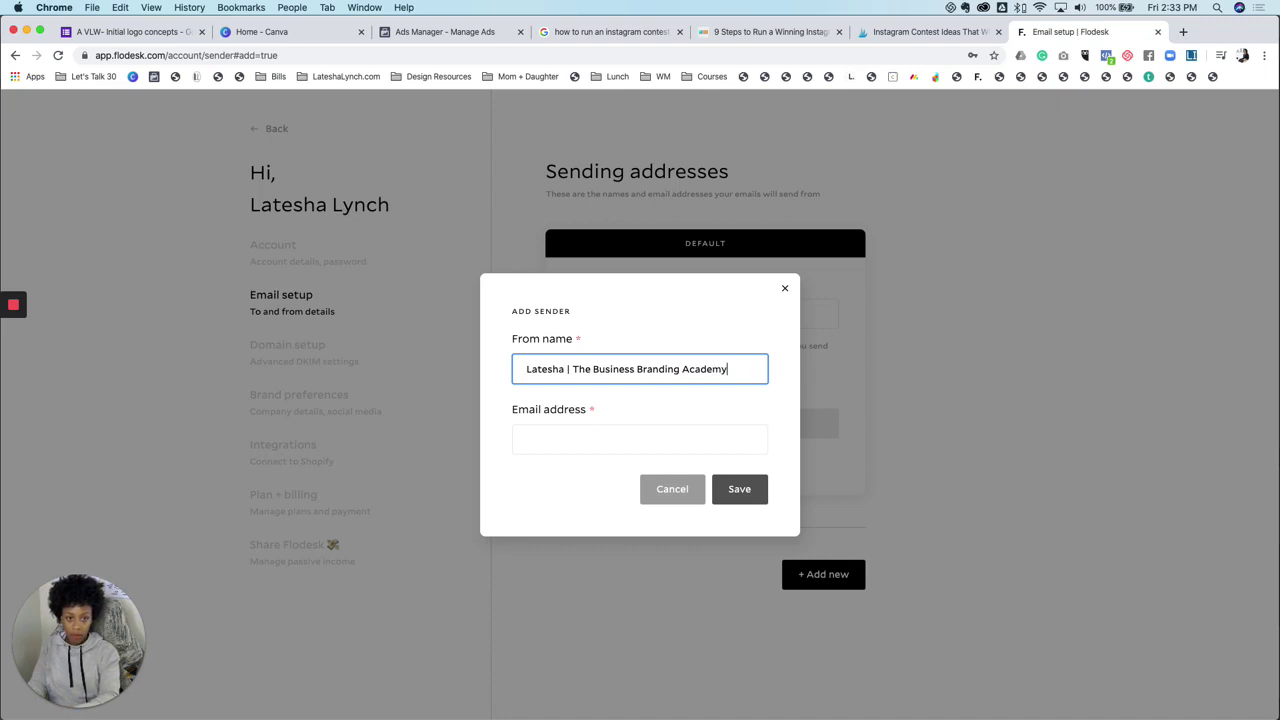
click(639, 439)
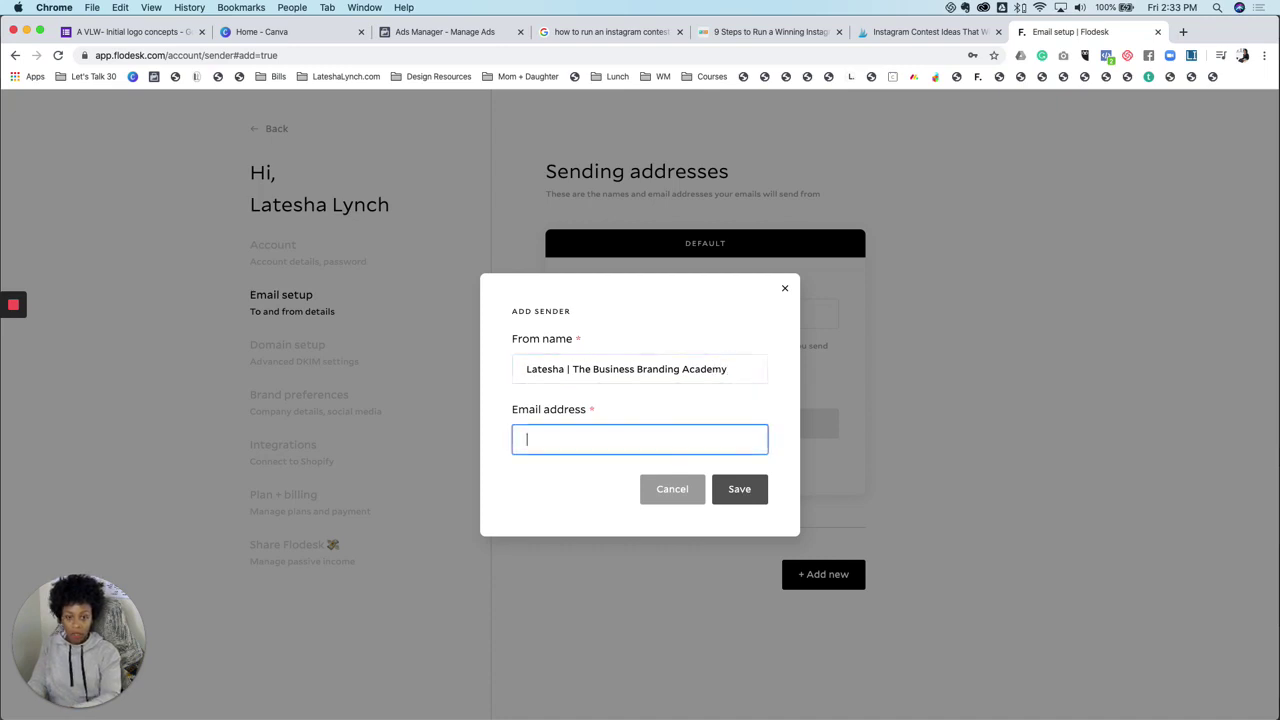
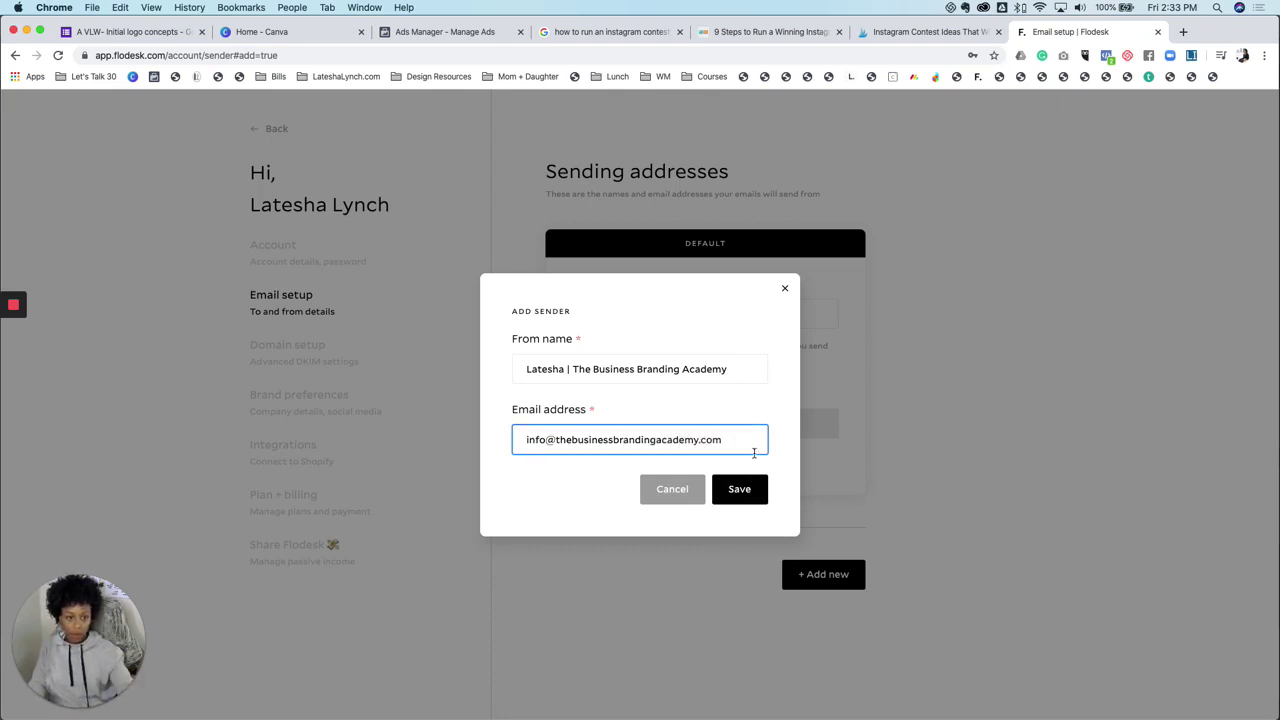
click(745, 500)
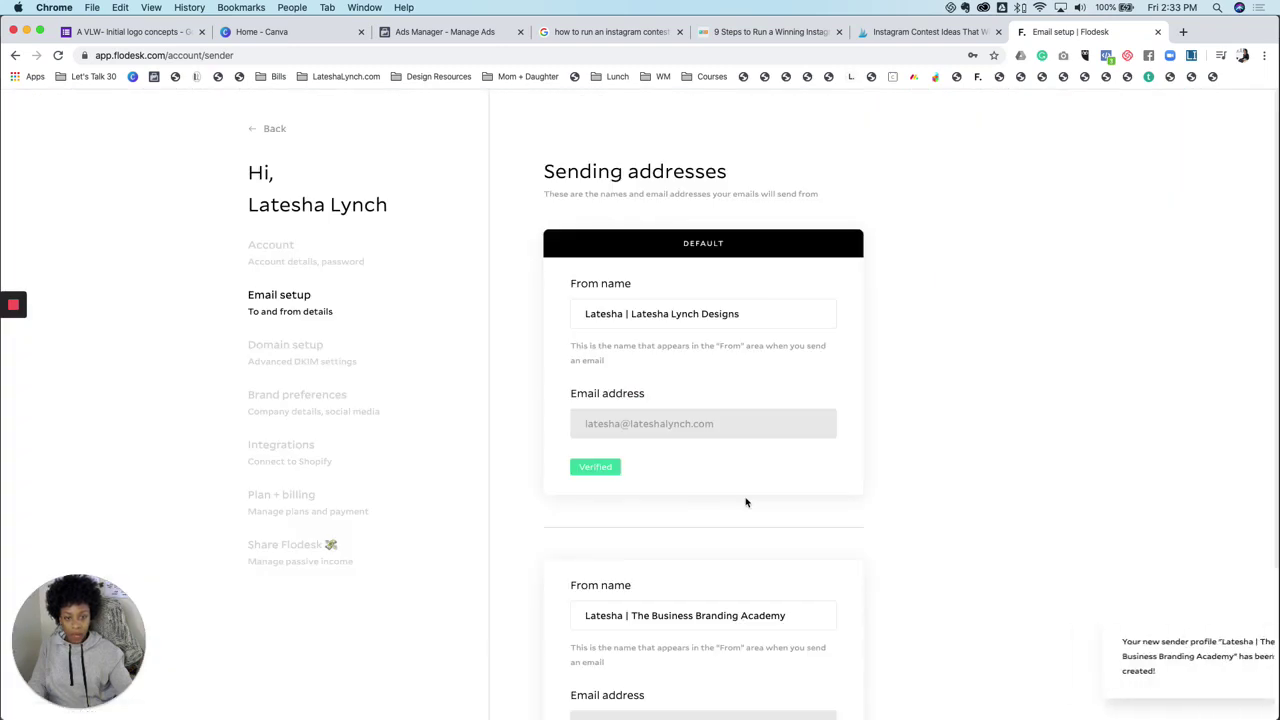
scroll(745, 502, down, 4)
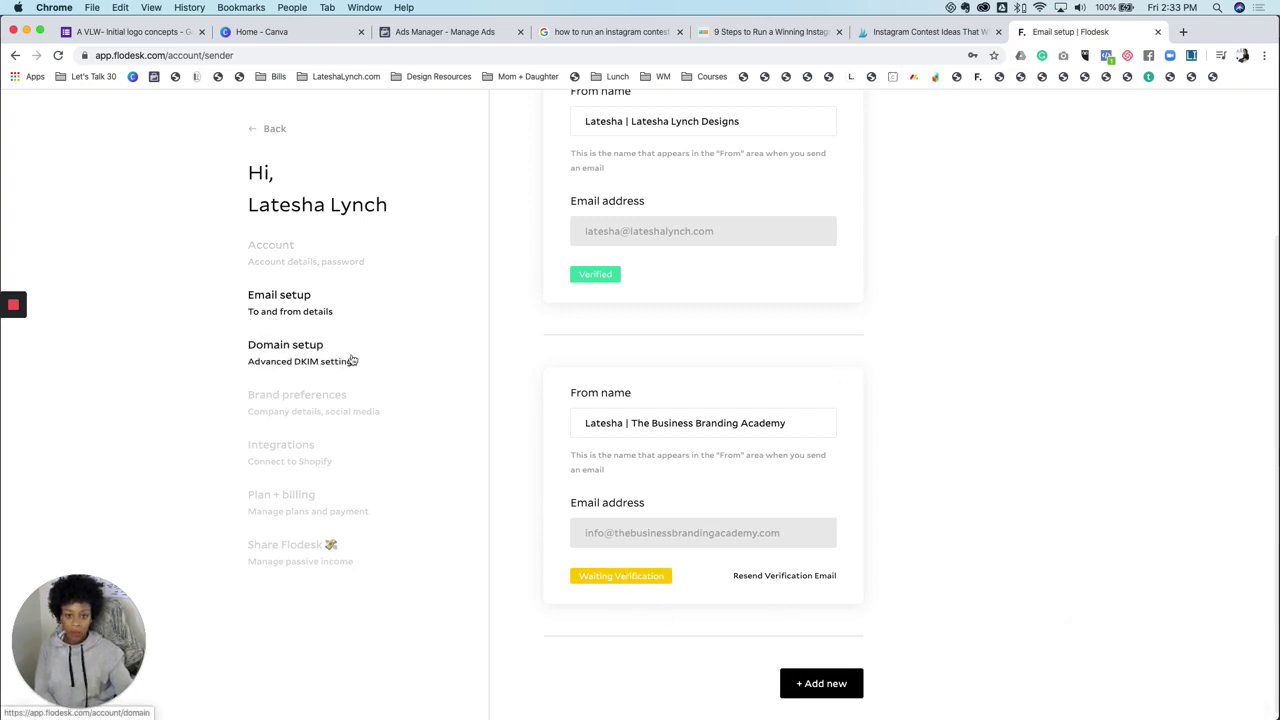
Walk the thebusinessbrandingacademy.com authentication wizard to its three CNAME records, then open a new browser tab
click(306, 357)
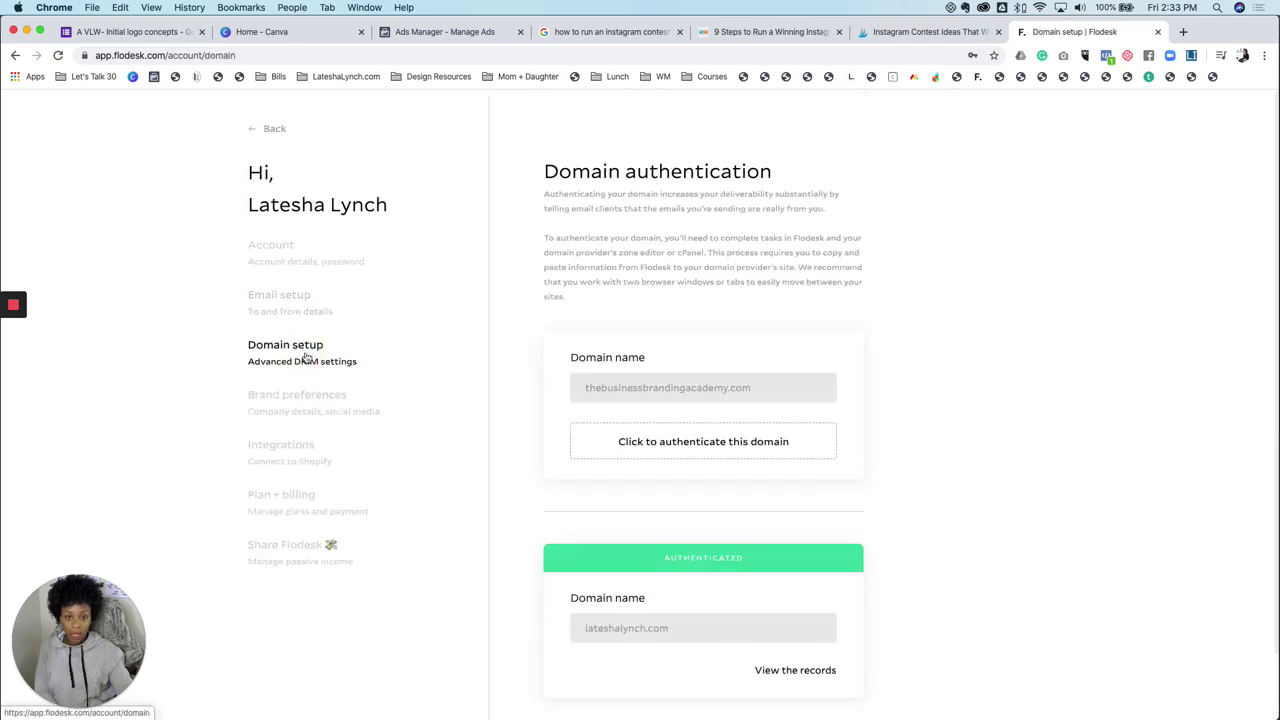
scroll(831, 262, down, 2)
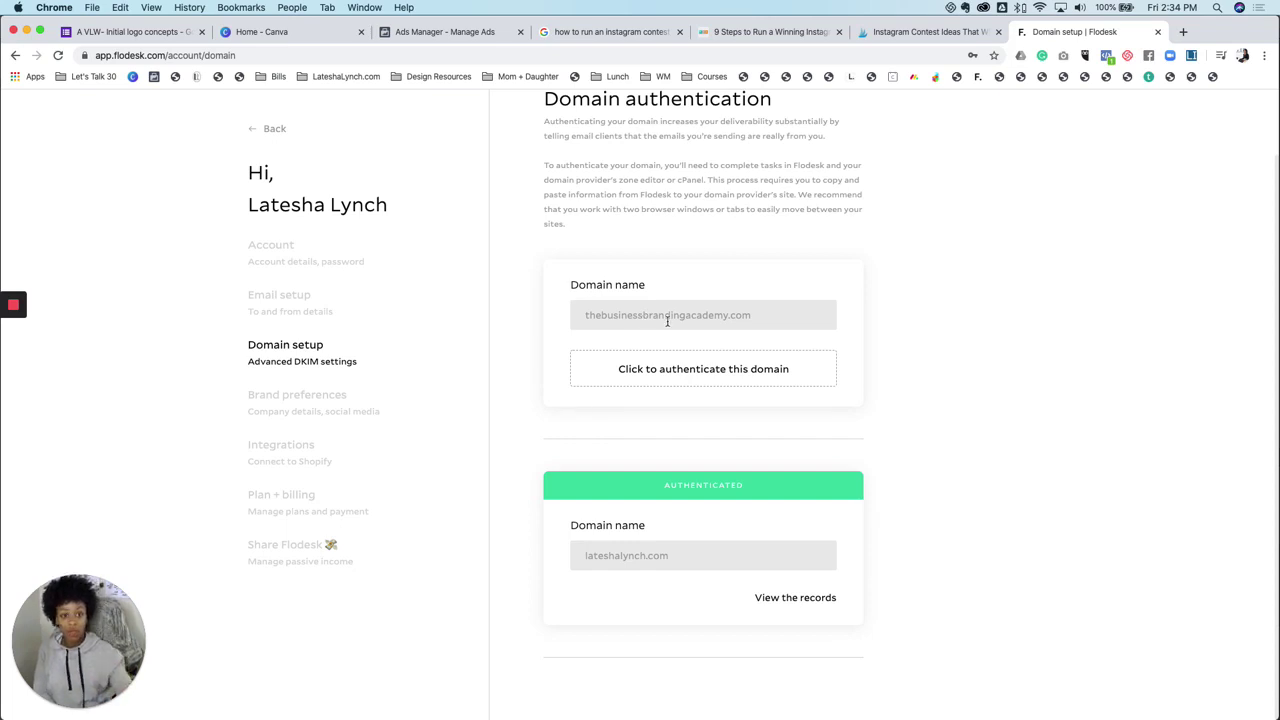
click(700, 368)
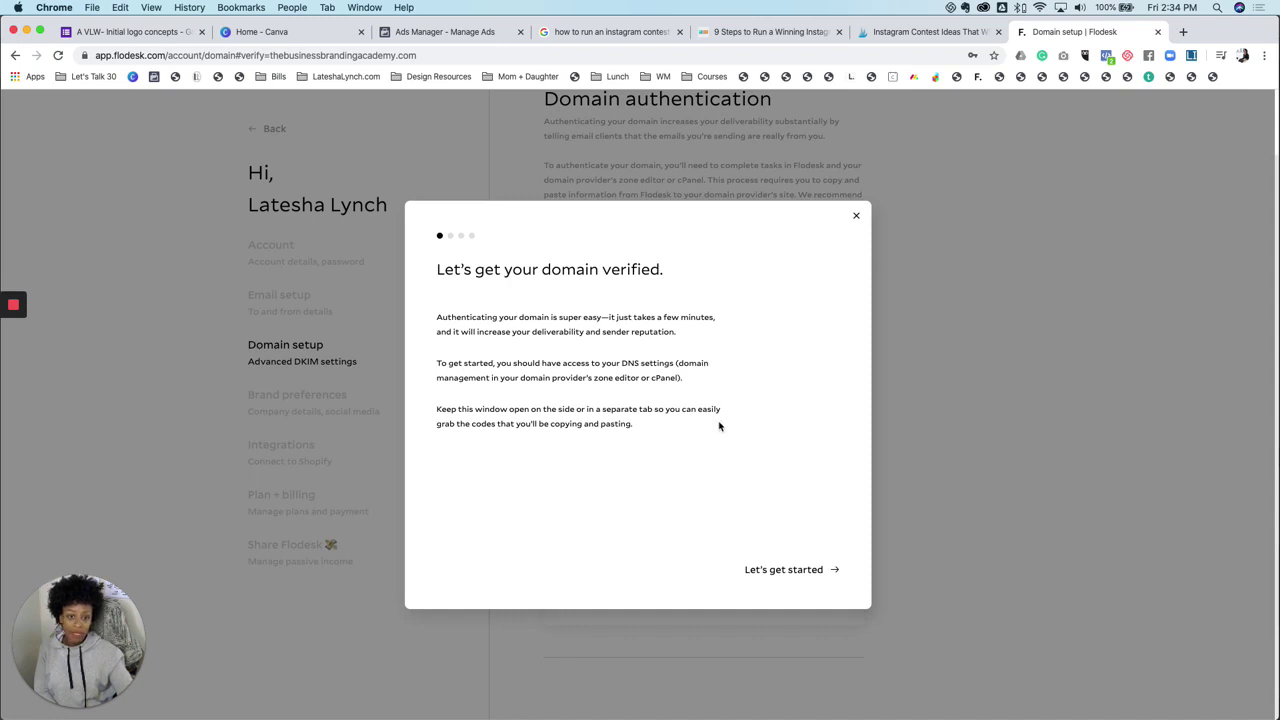
click(805, 570)
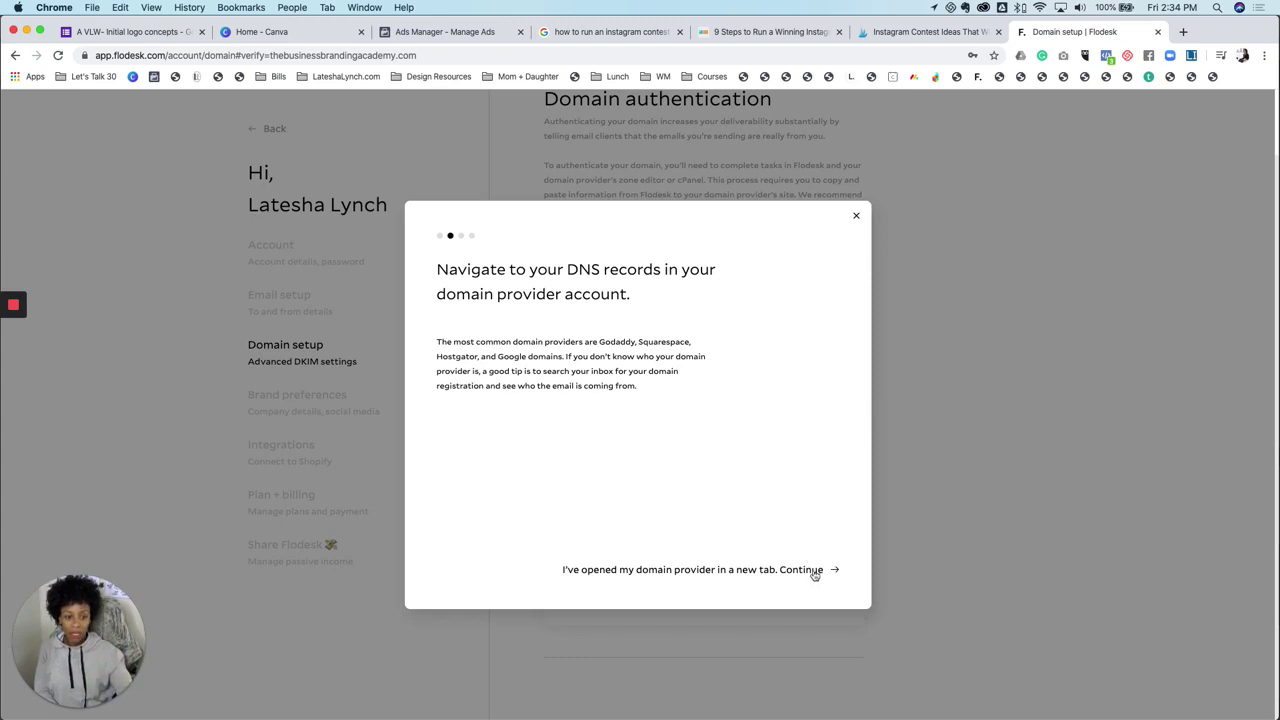
click(815, 573)
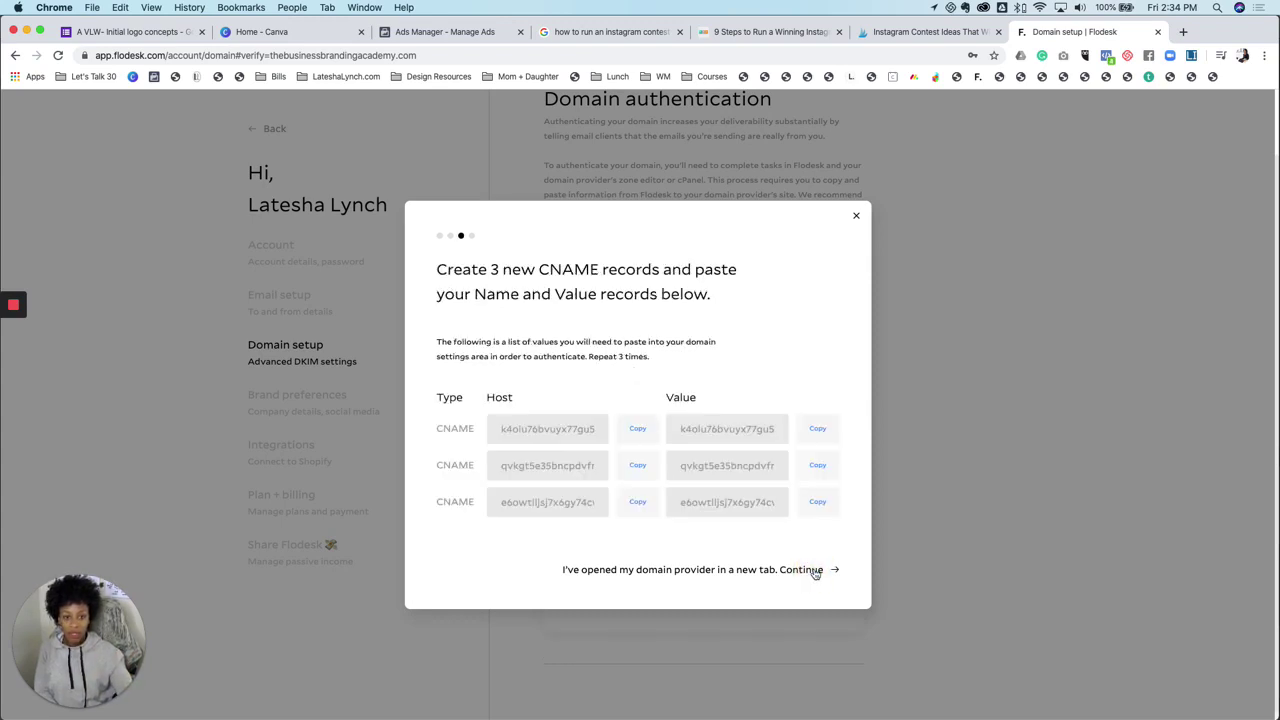
click(1183, 32)
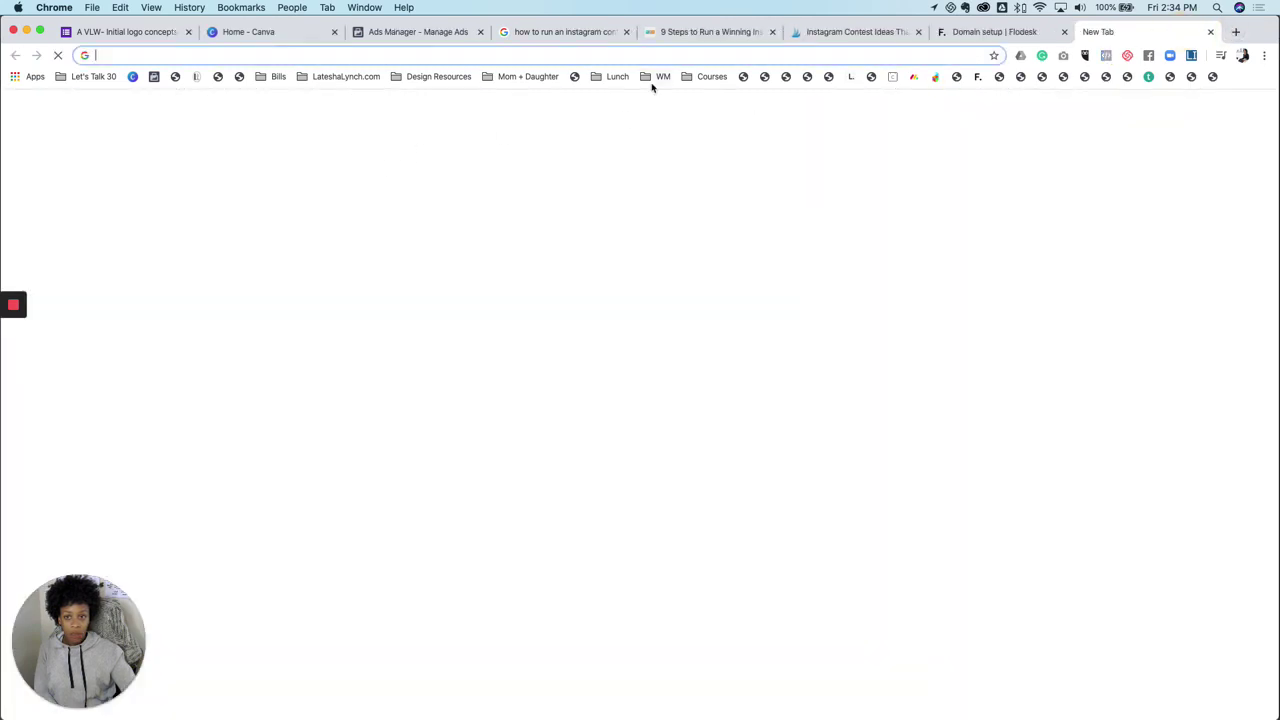
Go to GoDaddy, sign in, and open the DNS page for thebusinessbrandingacademy.com
text(godaddy)
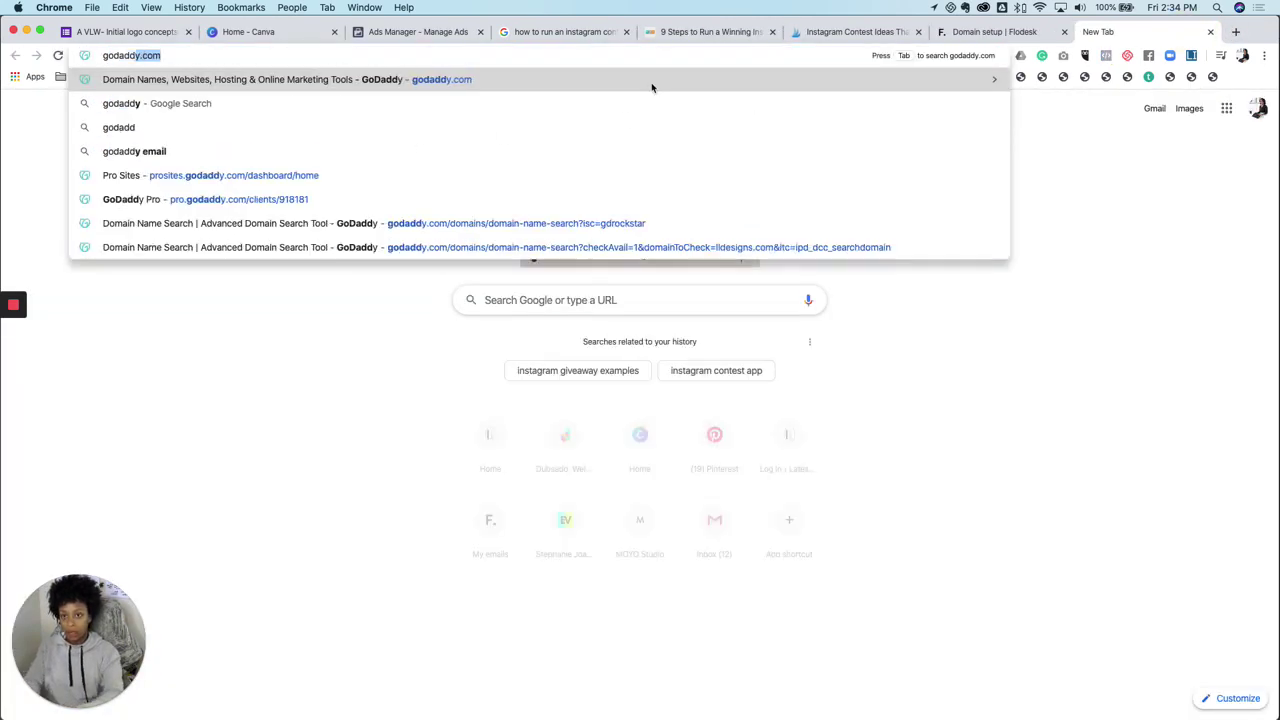
key(Return)
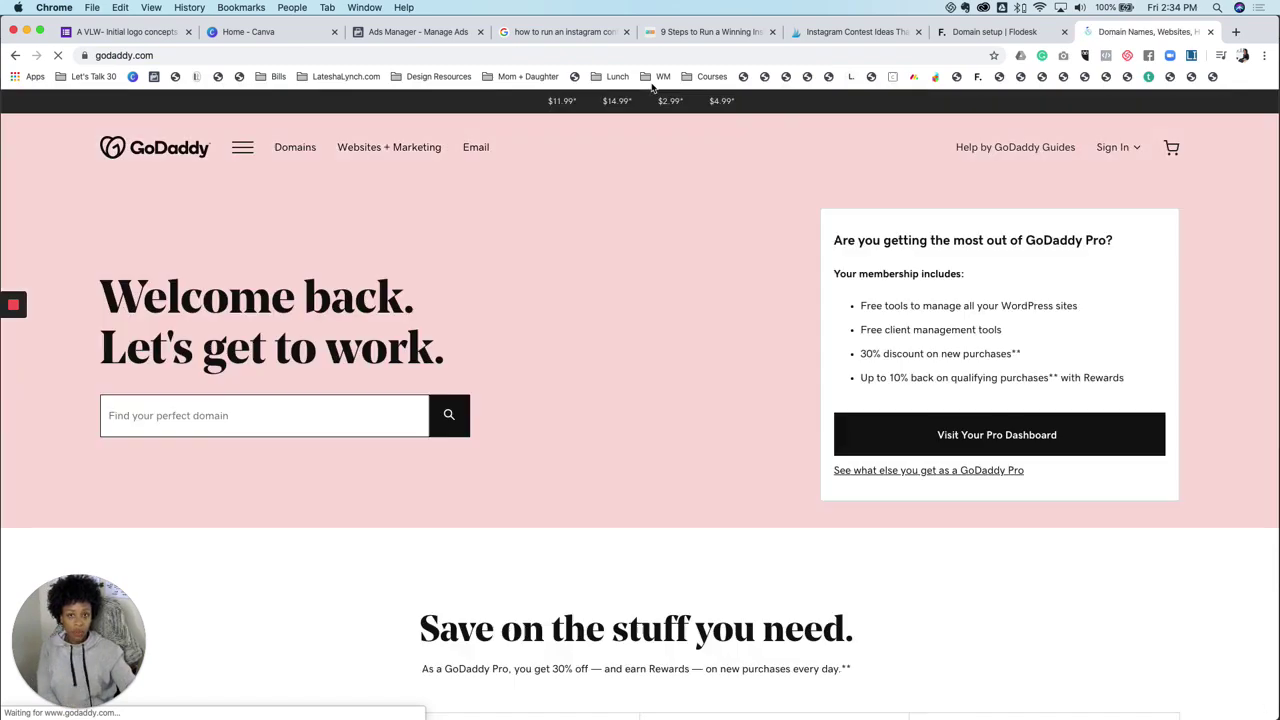
click(1125, 152)
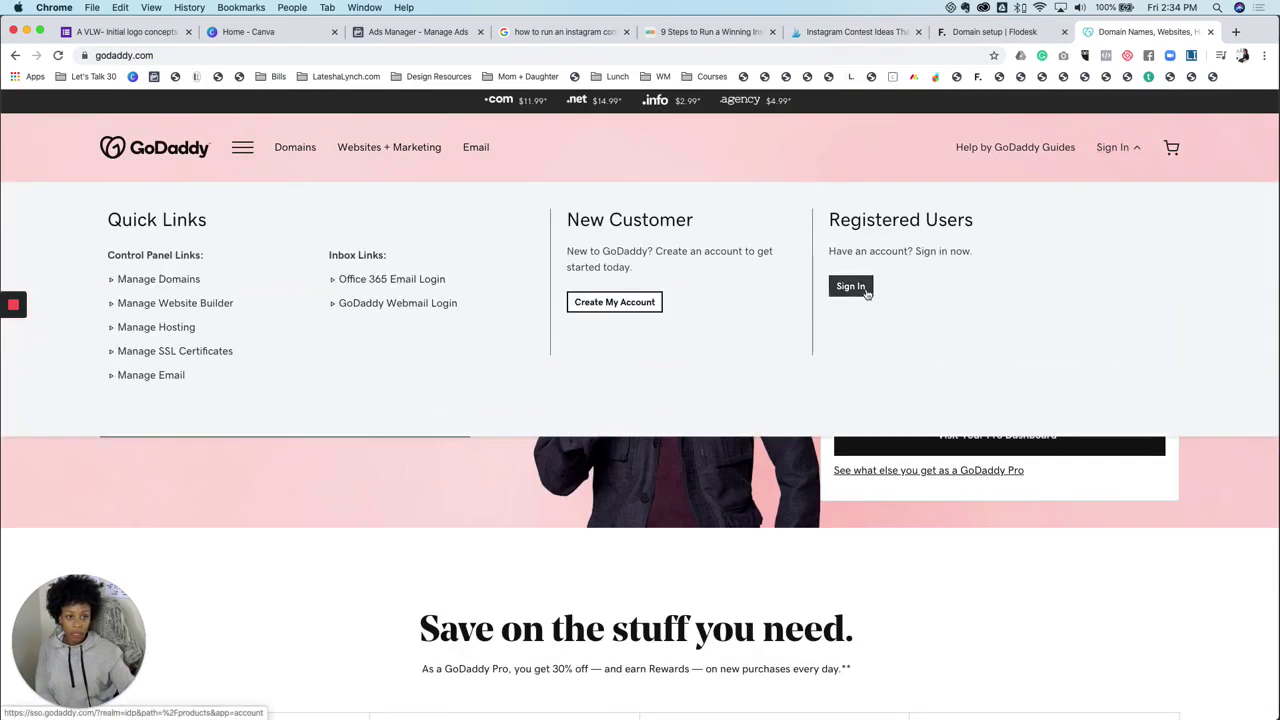
click(866, 289)
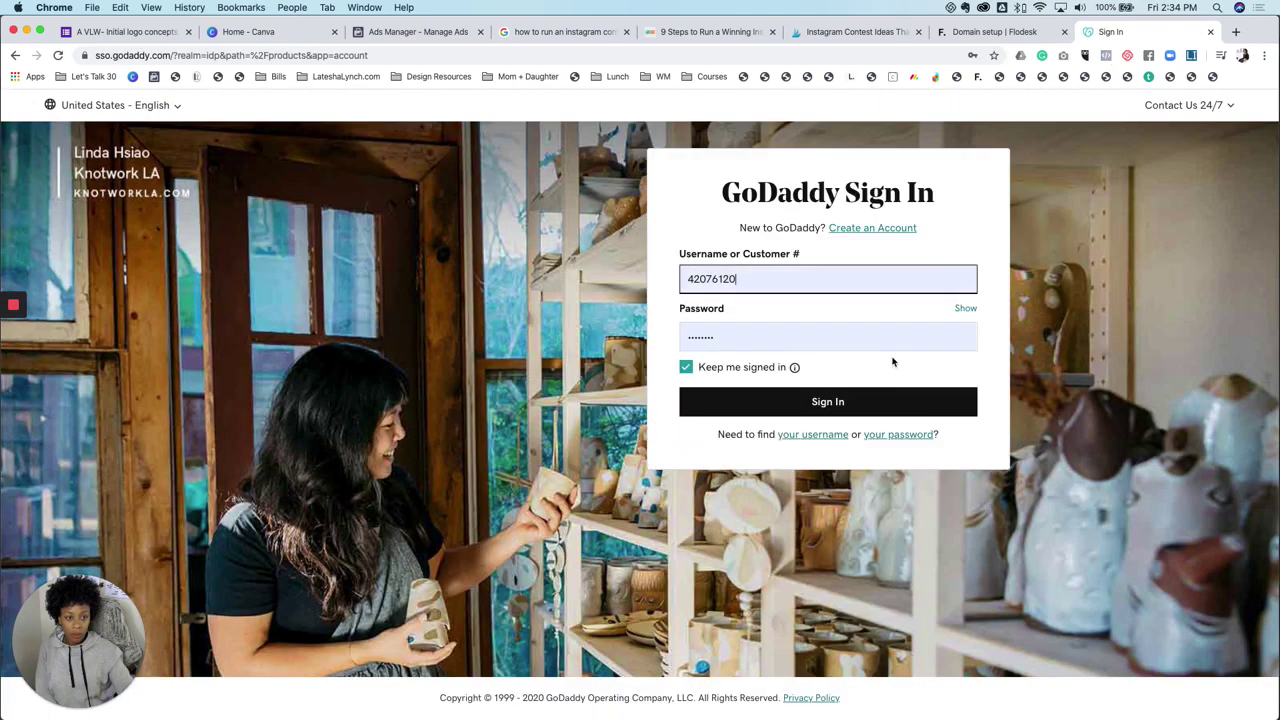
click(856, 403)
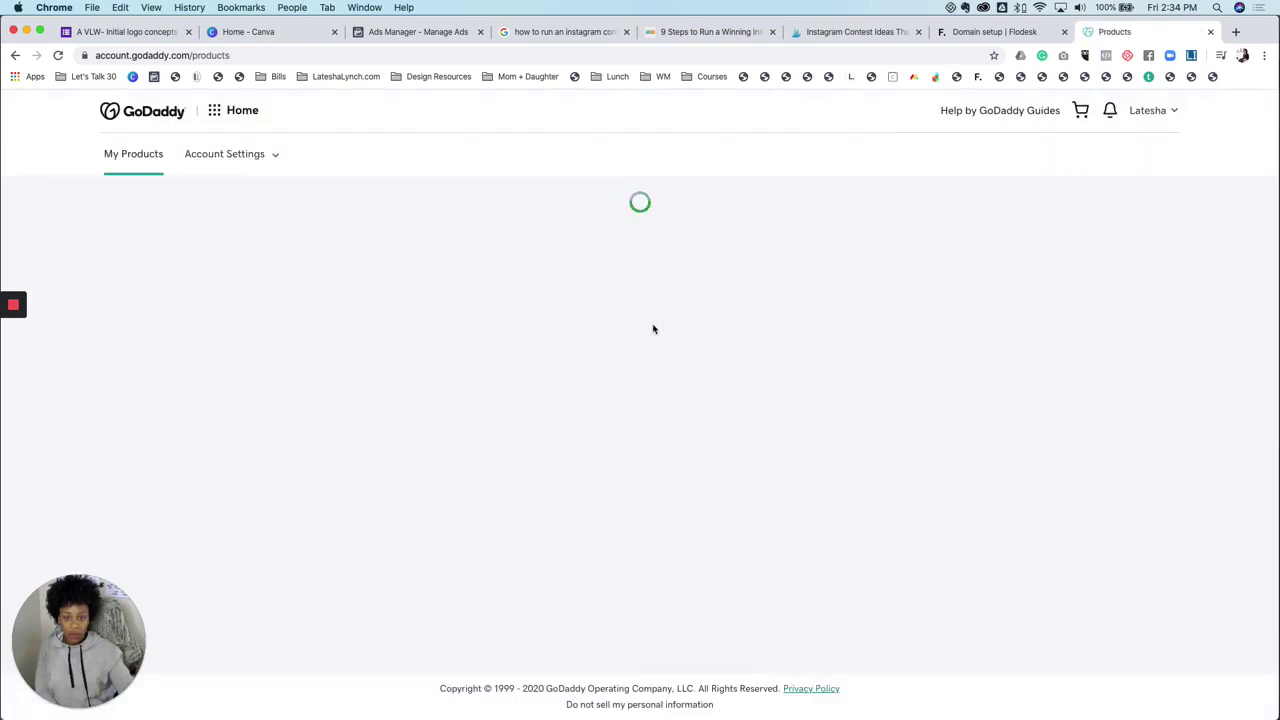
scroll(653, 329, down, 10)
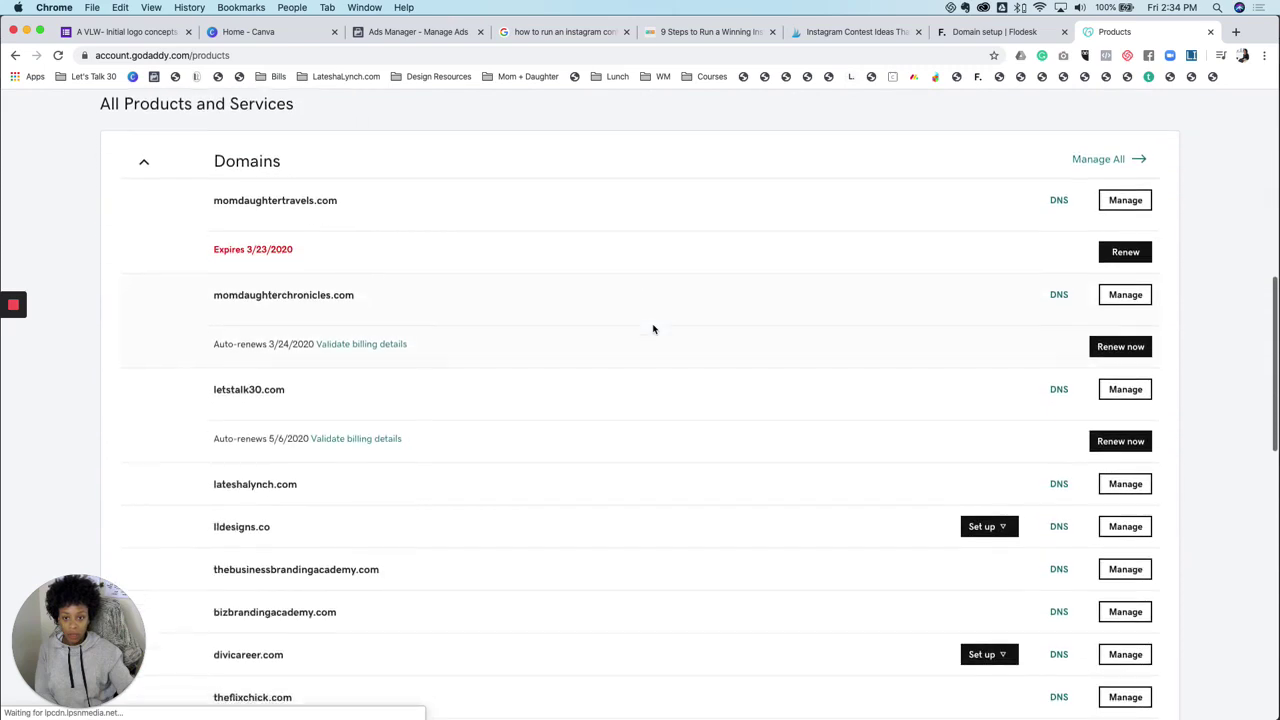
scroll(653, 329, down, 3)
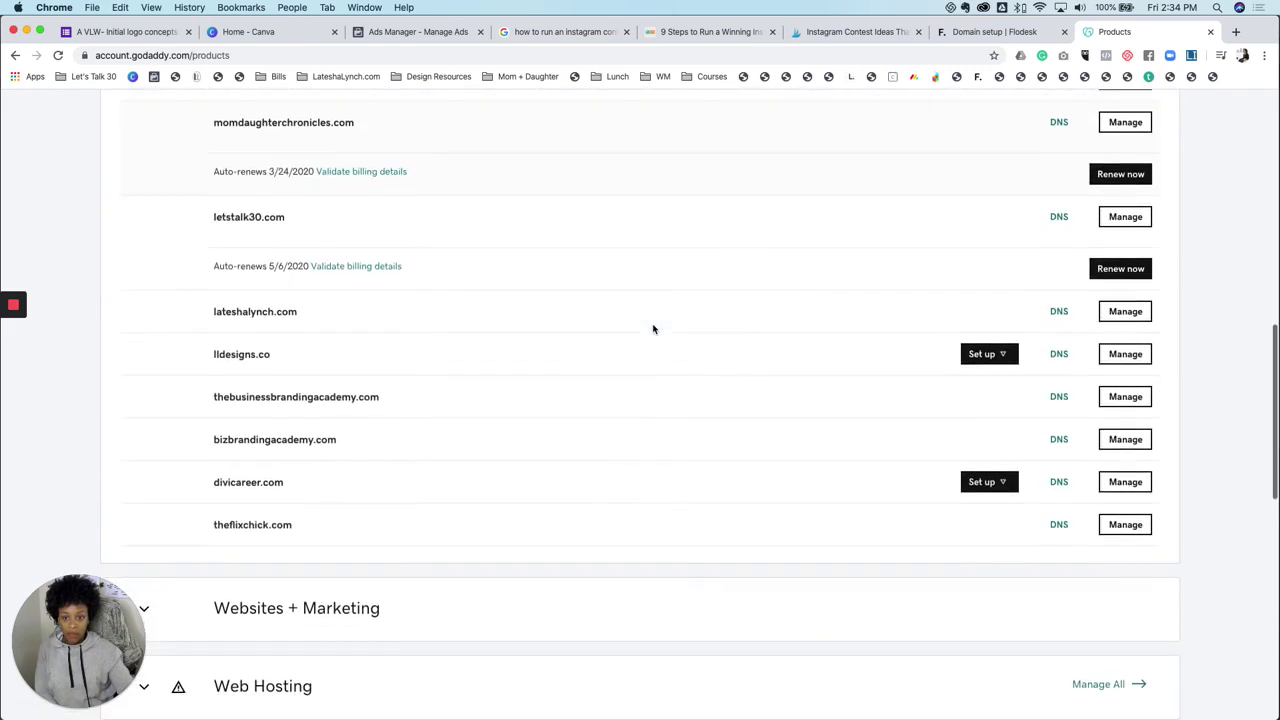
click(1058, 400)
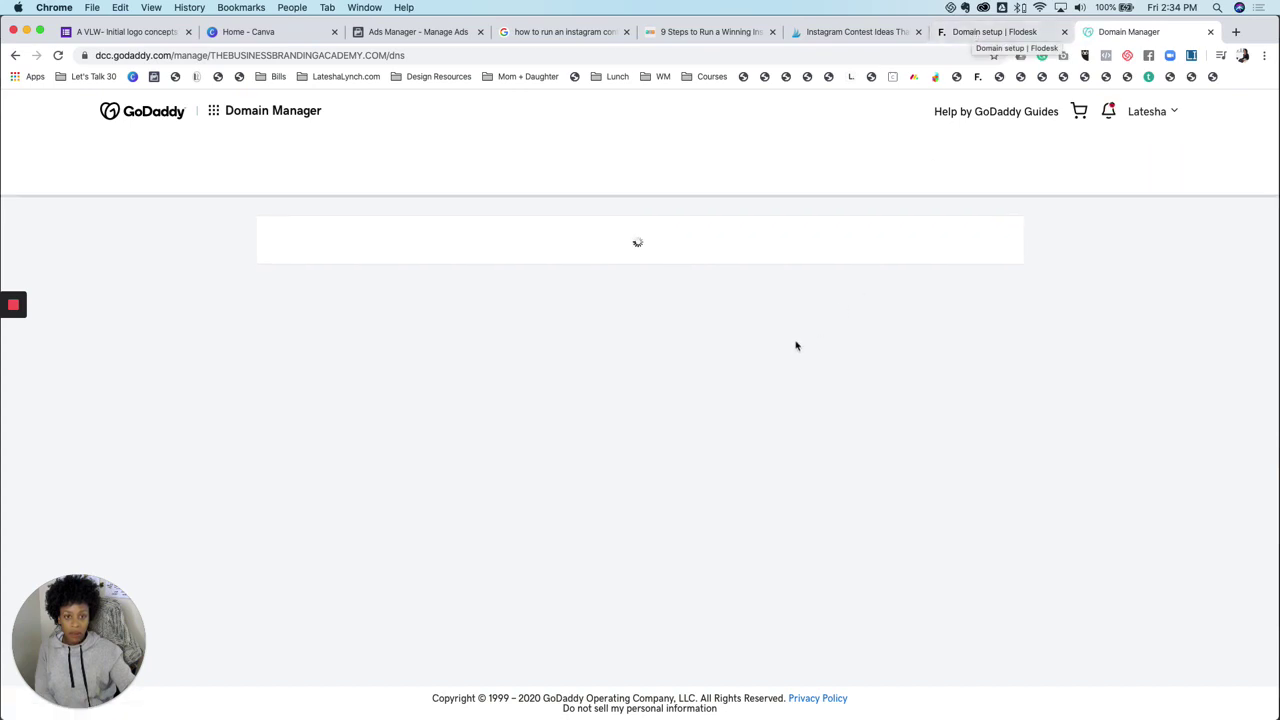
Copy Flodesk's first DKIM host and paste it as the Host of a new GoDaddy CNAME record
click(970, 33)
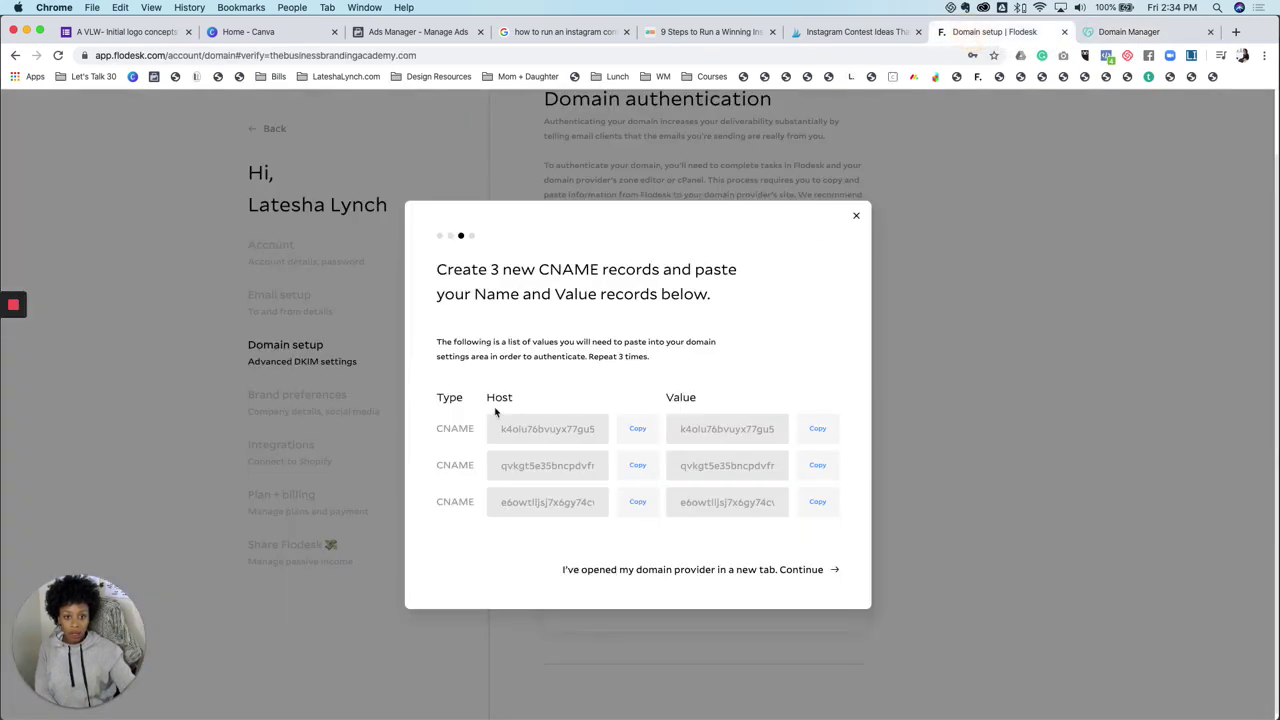
drag(437, 429, 475, 429)
click(637, 429)
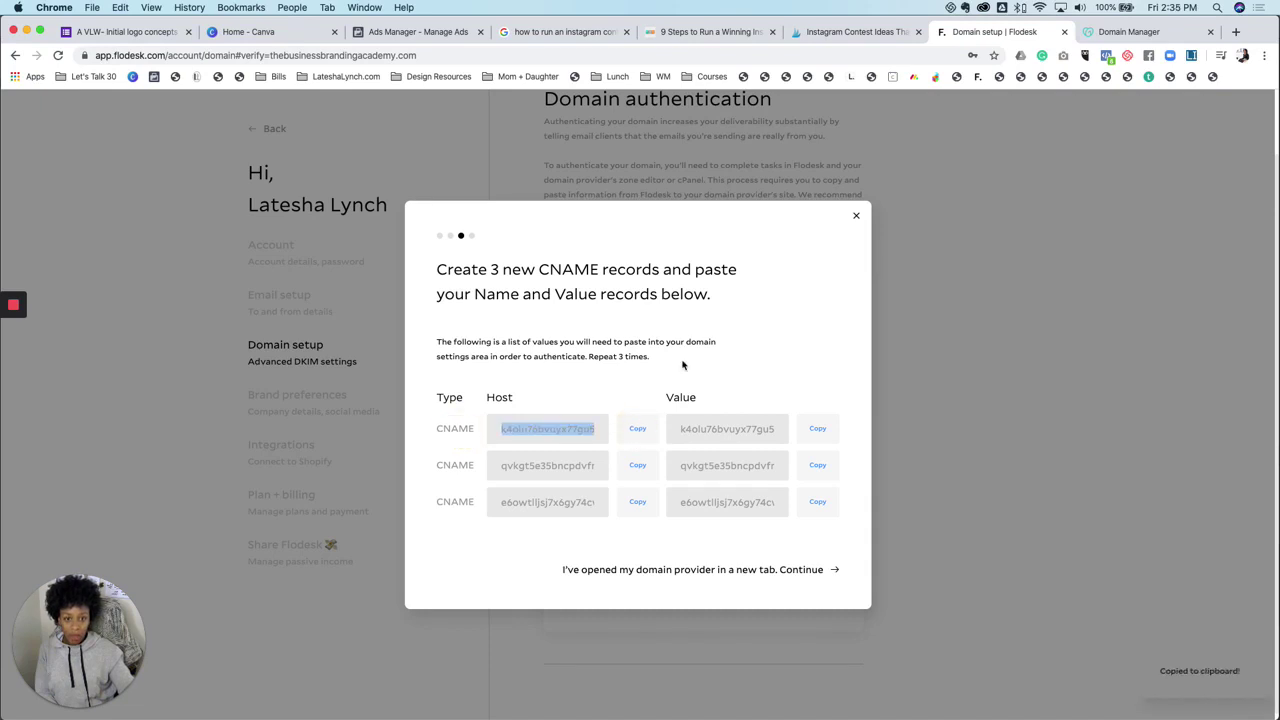
click(1128, 32)
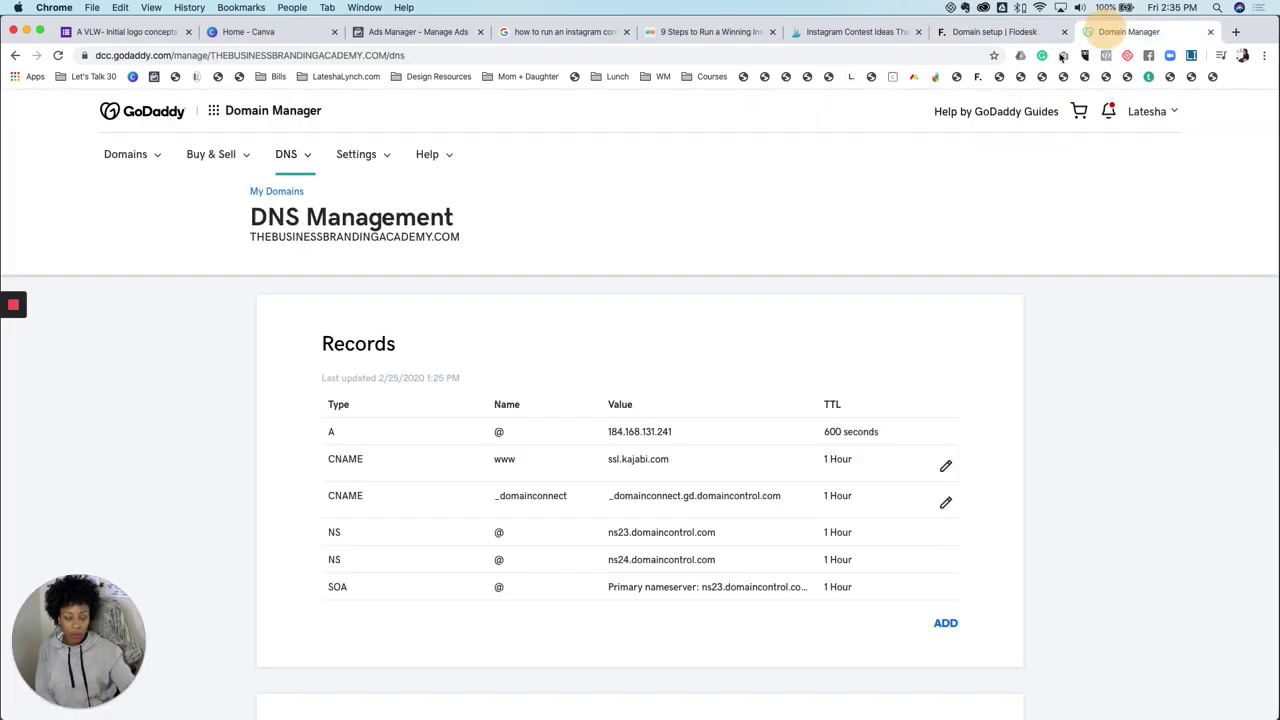
scroll(497, 365, down, 2)
scroll(497, 365, down, 2)
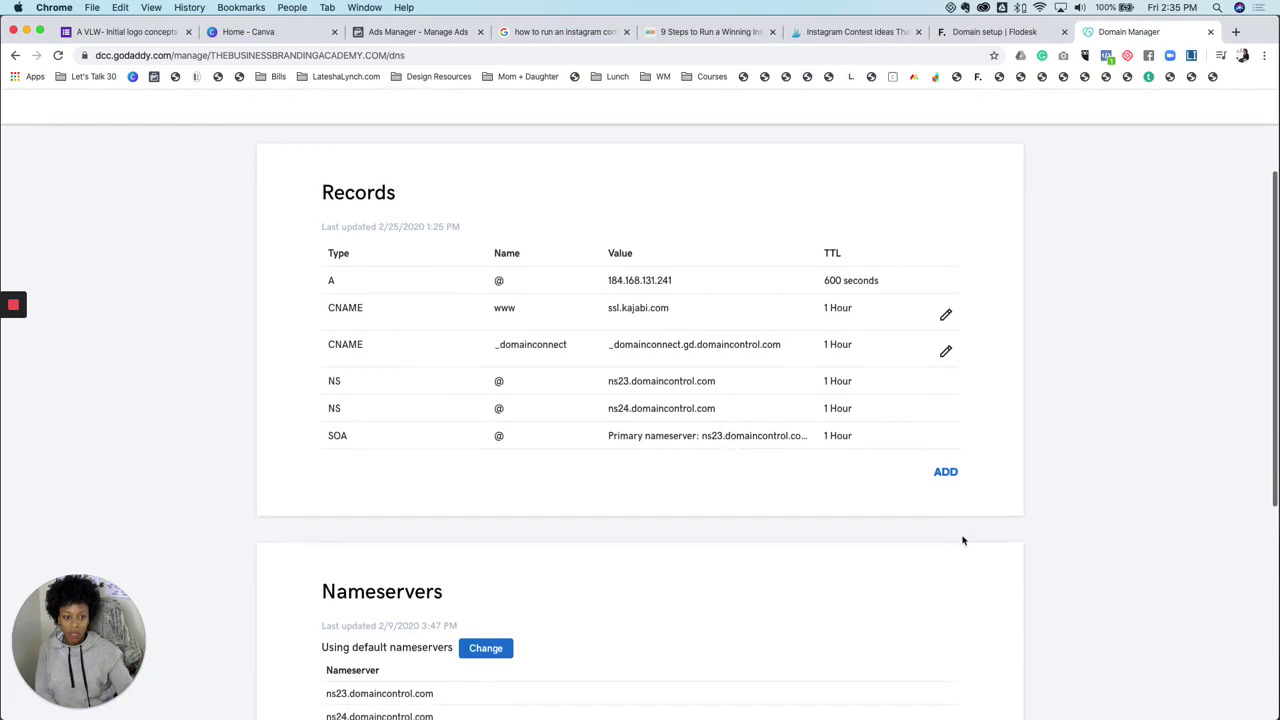
click(945, 471)
click(422, 512)
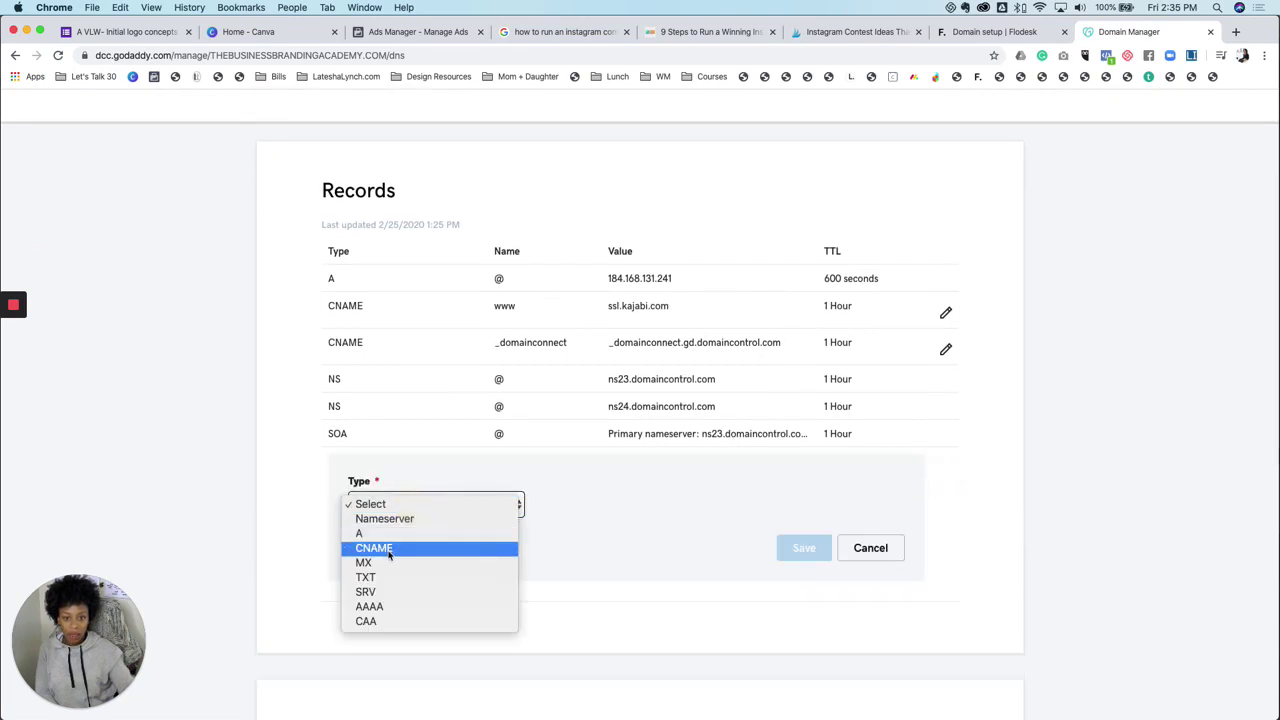
click(390, 546)
click(603, 510)
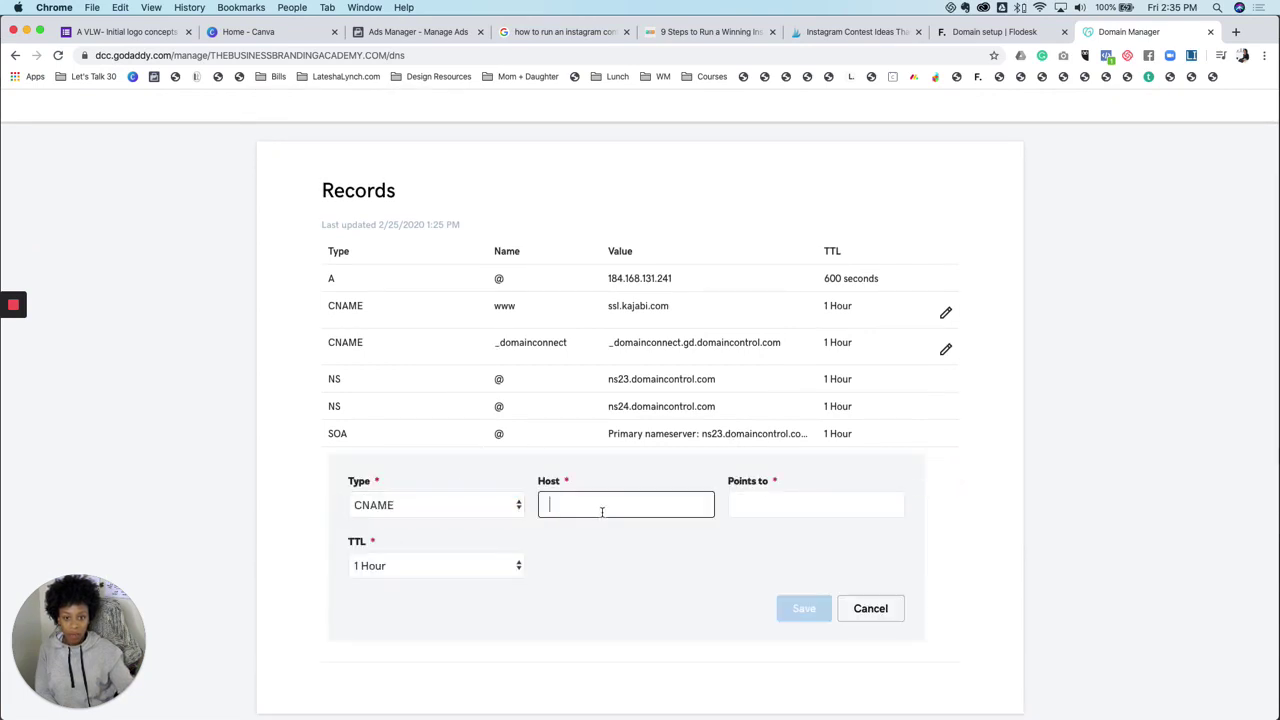
key(super+v)
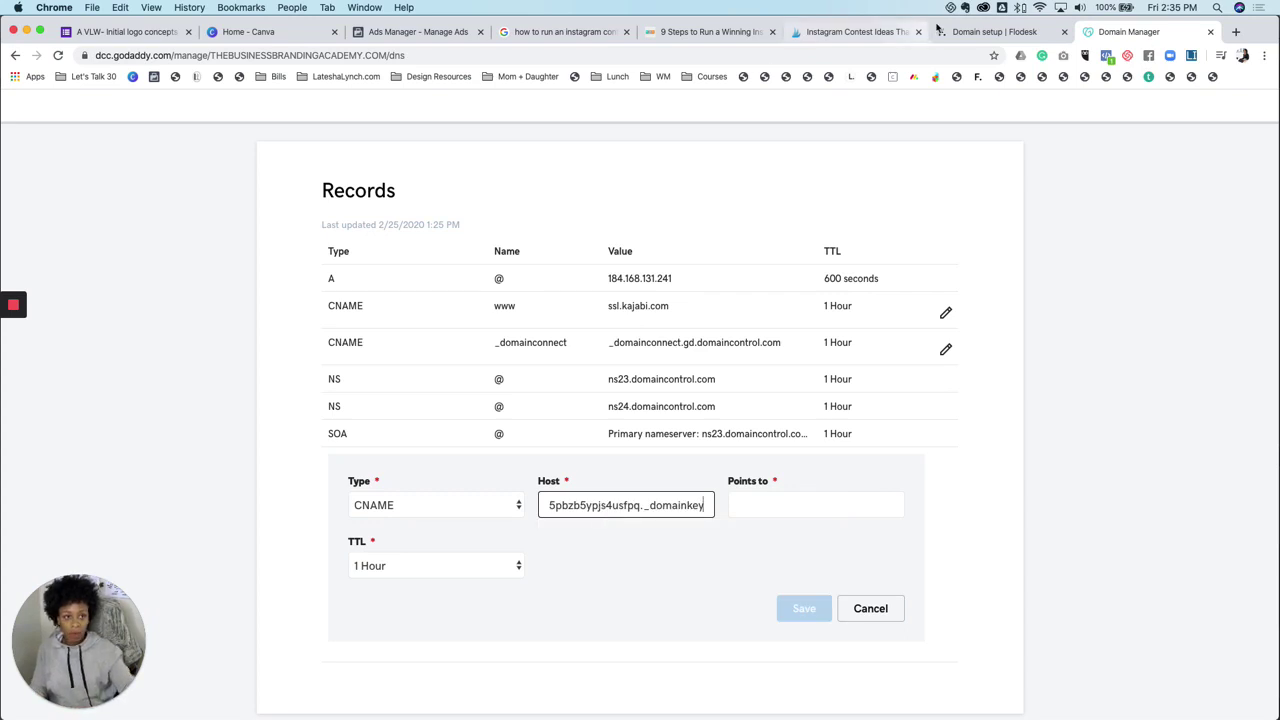
Paste Flodesk's first DKIM value into Points to and save the CNAME record
click(975, 32)
click(817, 428)
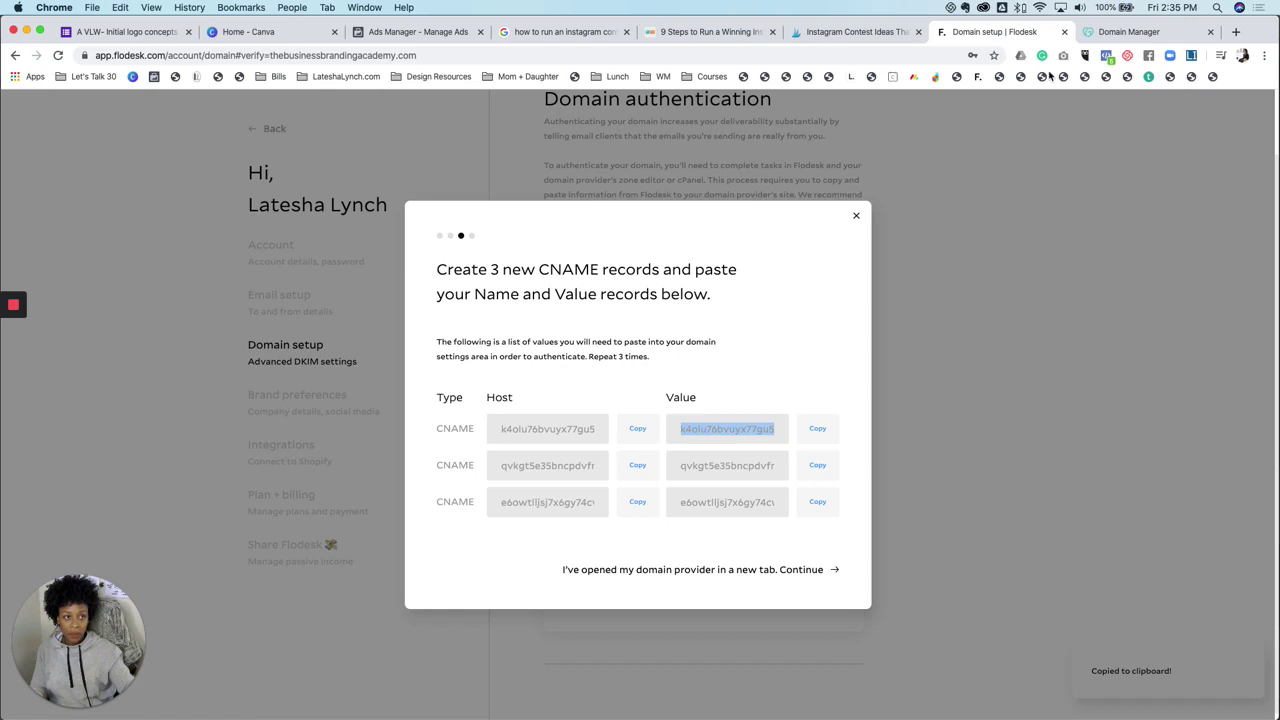
click(1118, 32)
click(764, 508)
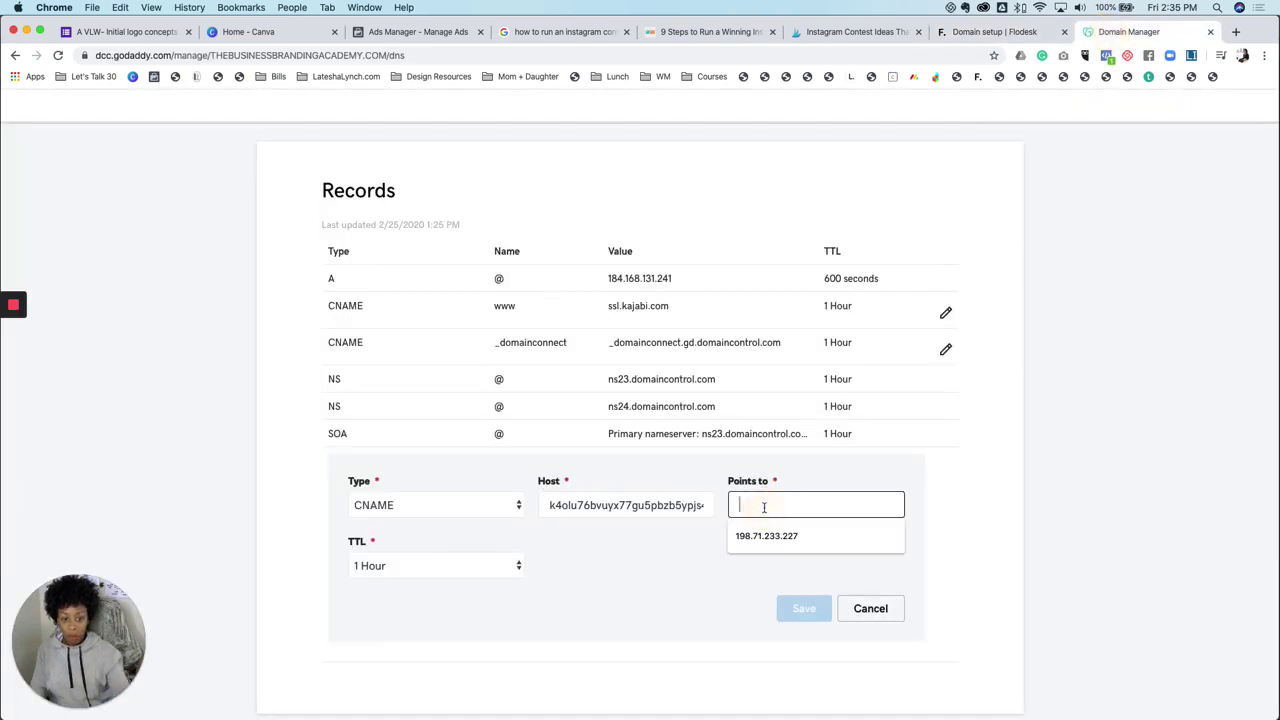
key(super+v)
click(798, 610)
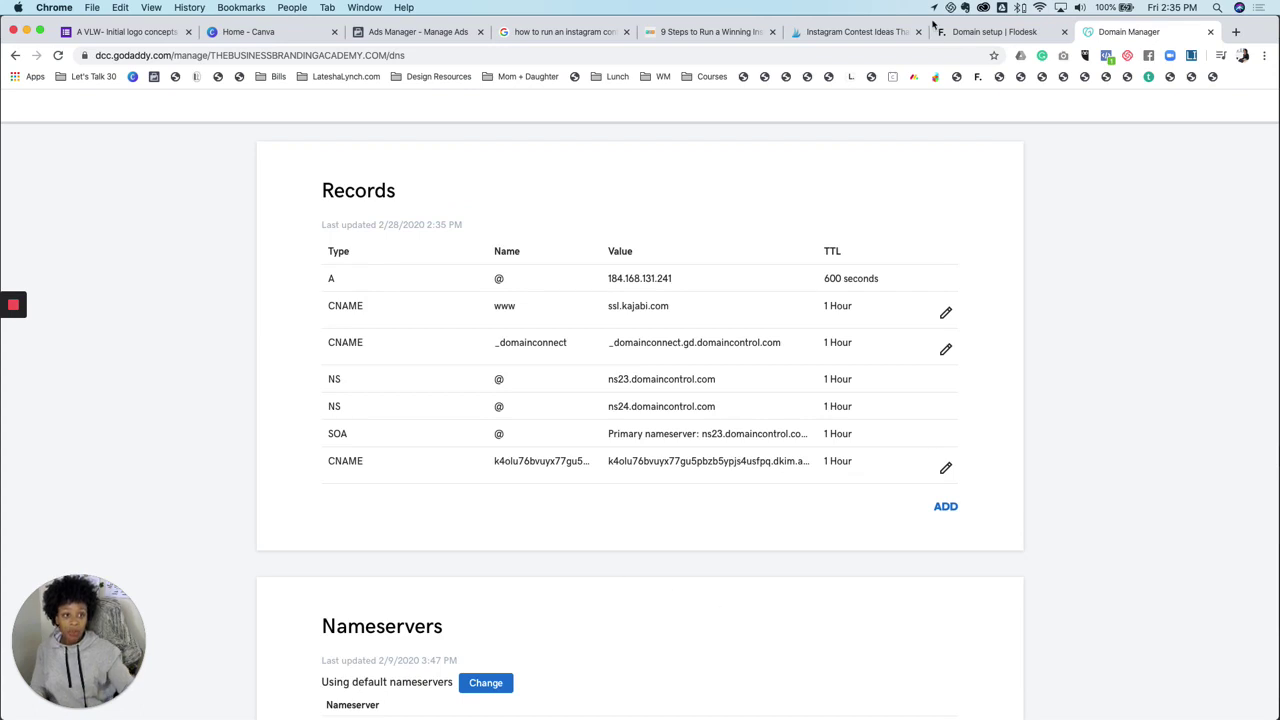
click(988, 32)
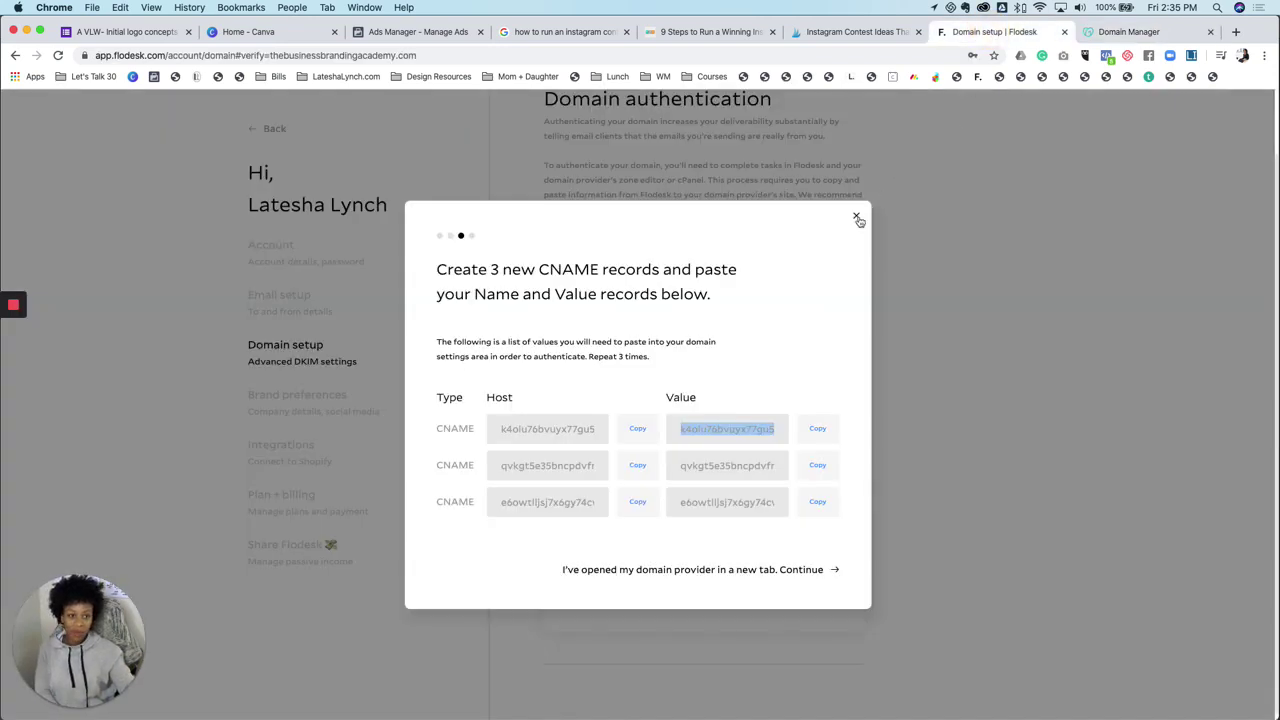
Close the CNAME records instructions and go to Brand preferences
click(856, 216)
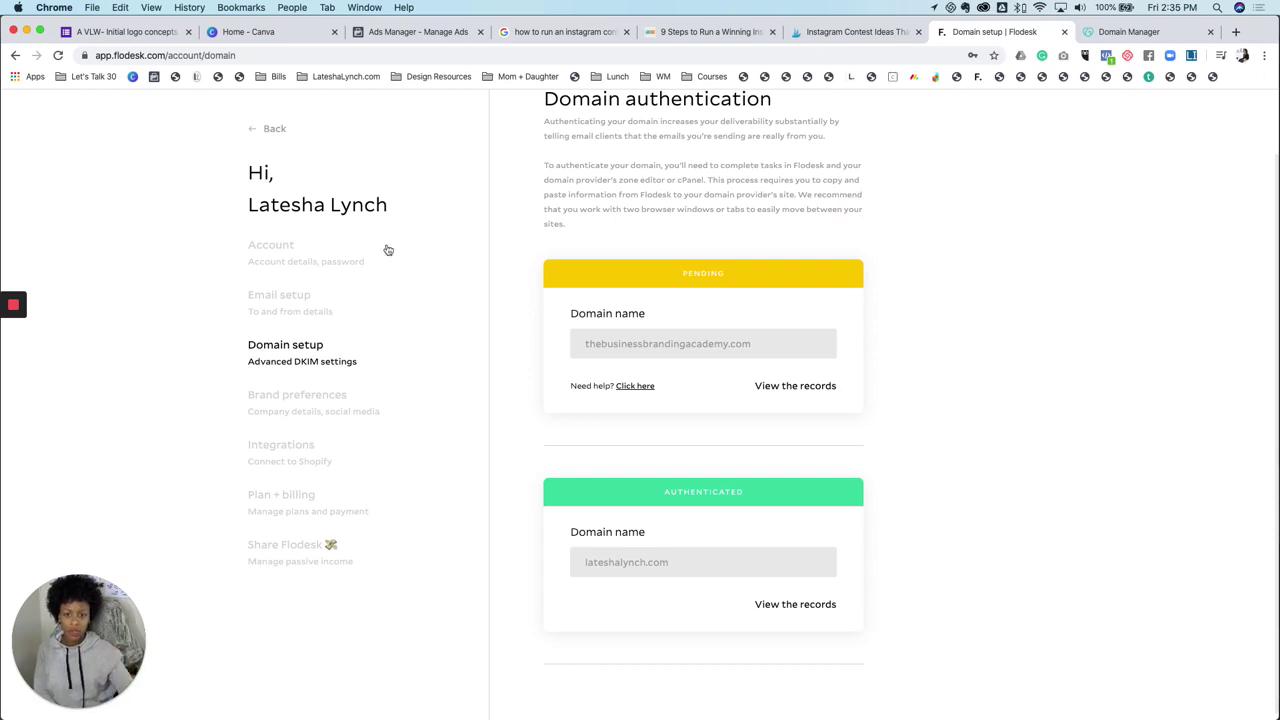
scroll(618, 326, down, 1)
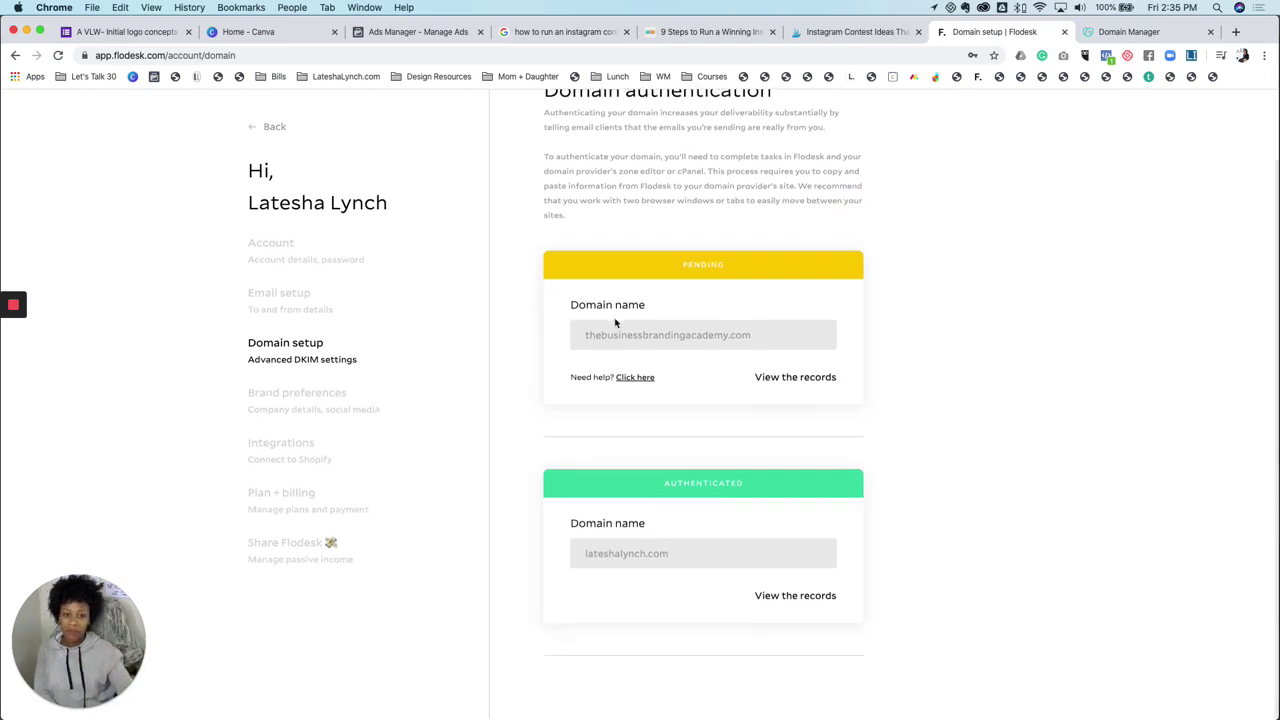
click(291, 400)
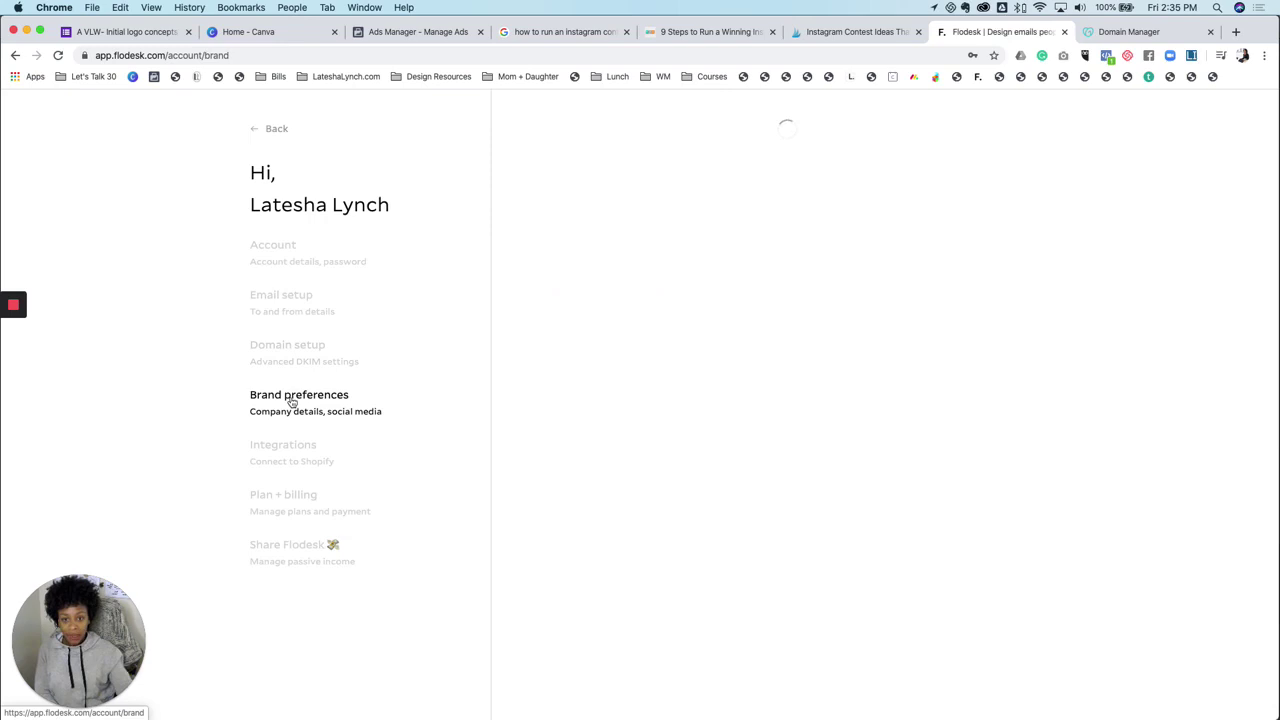
mouse_move(670, 272)
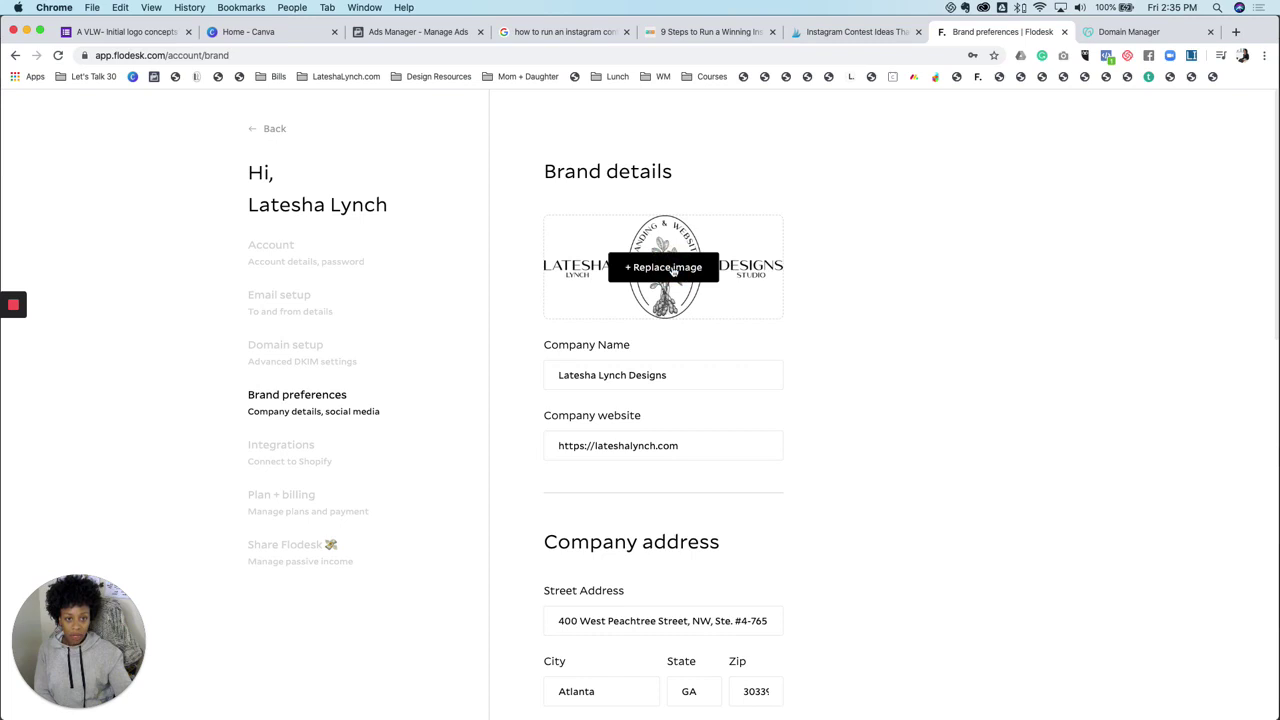
Upload alternate logo.png from Branding > Logo > Alternate Logo as the brand logo
click(673, 270)
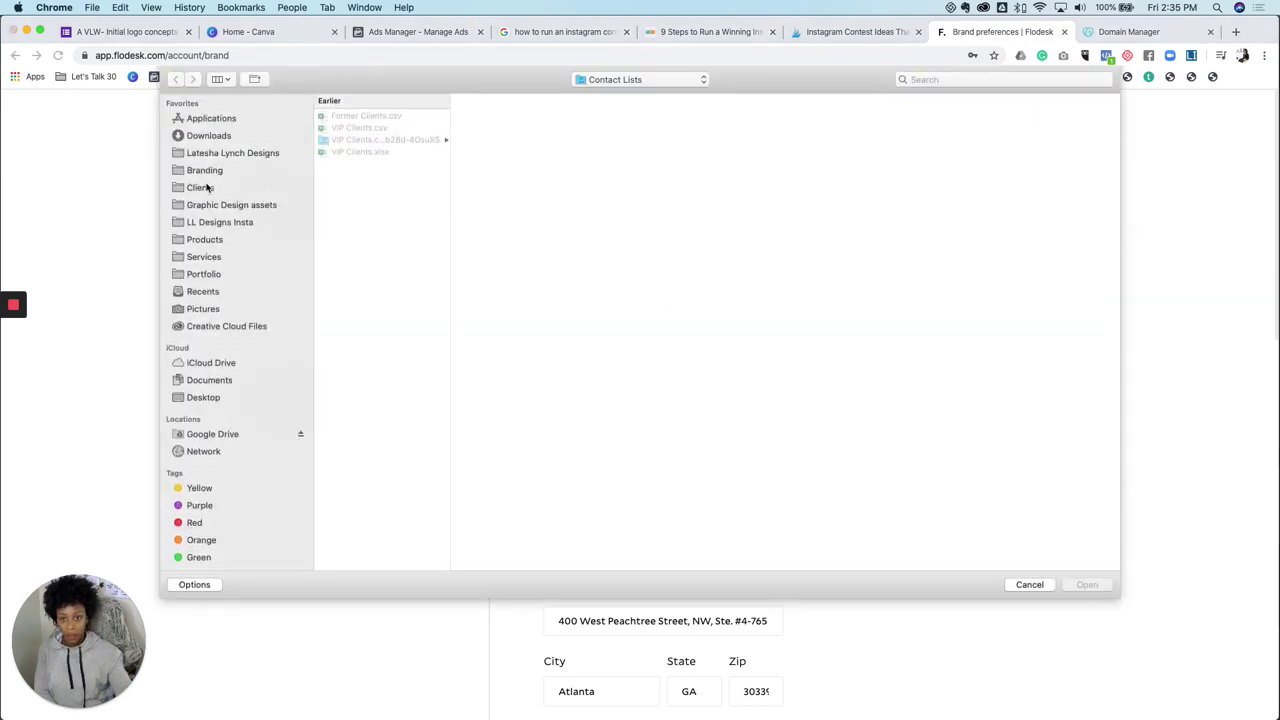
click(205, 171)
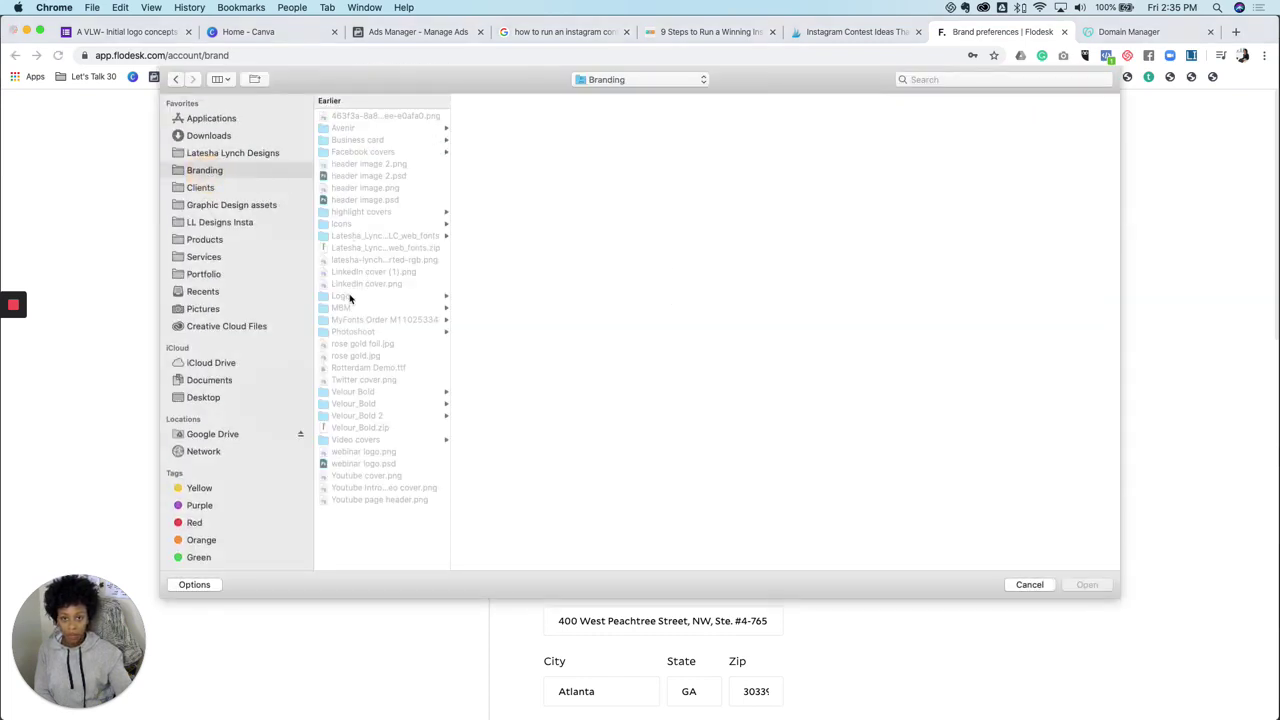
click(350, 297)
click(497, 116)
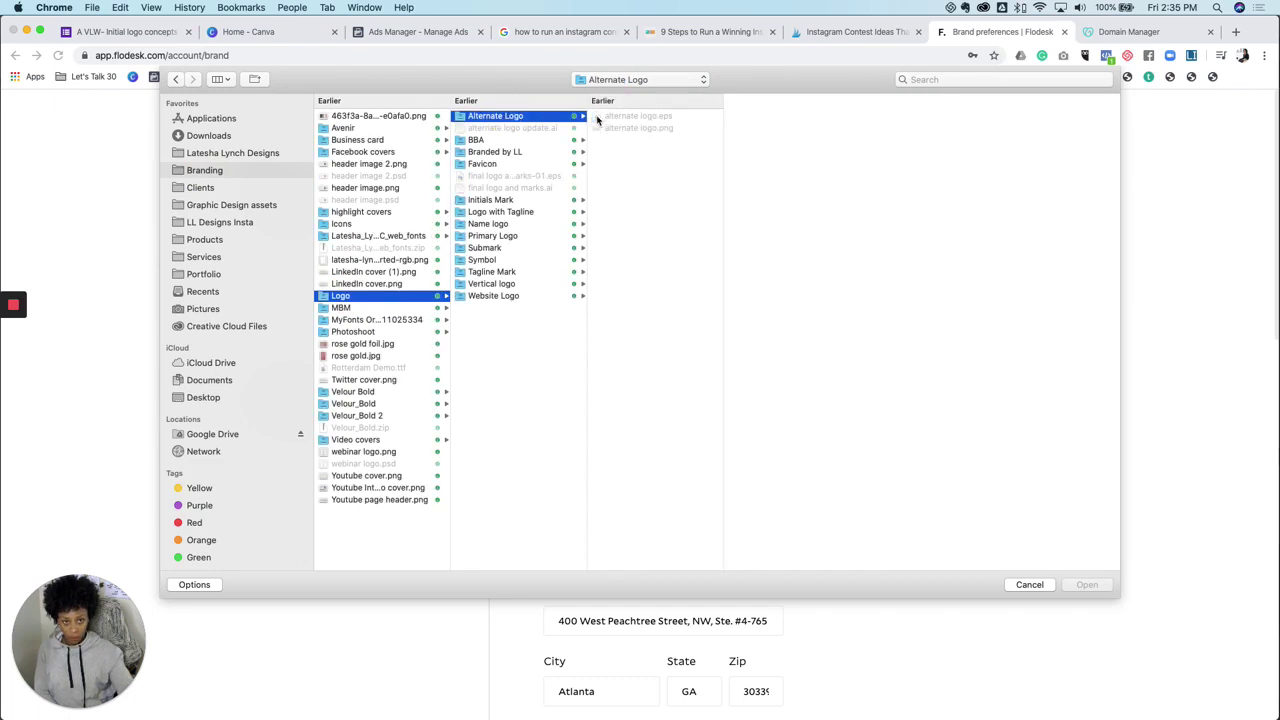
click(625, 128)
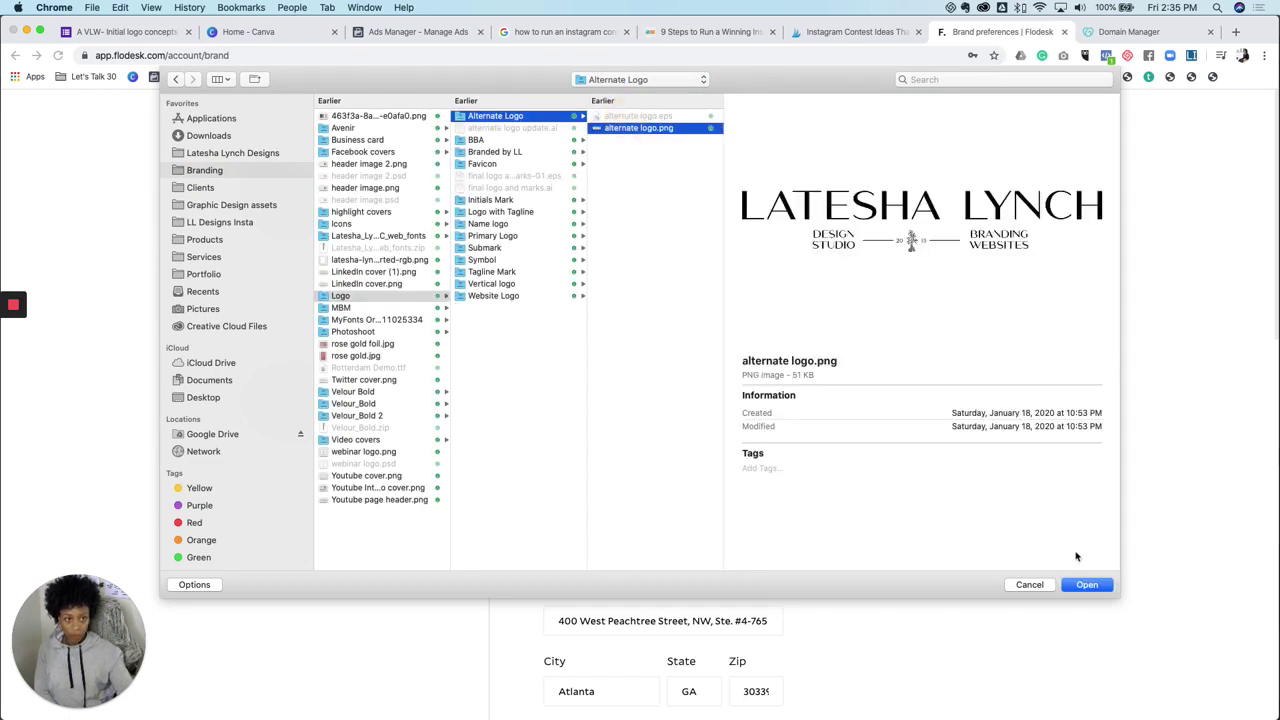
click(1087, 584)
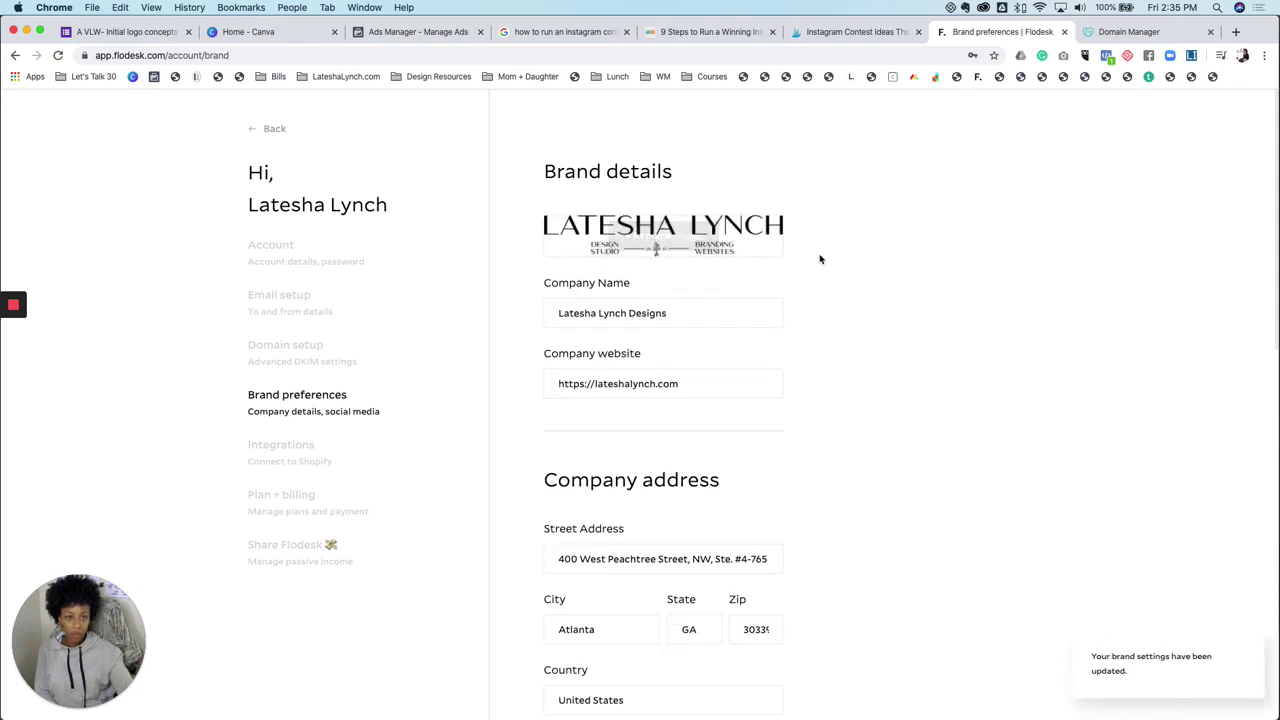
mouse_move(559, 254)
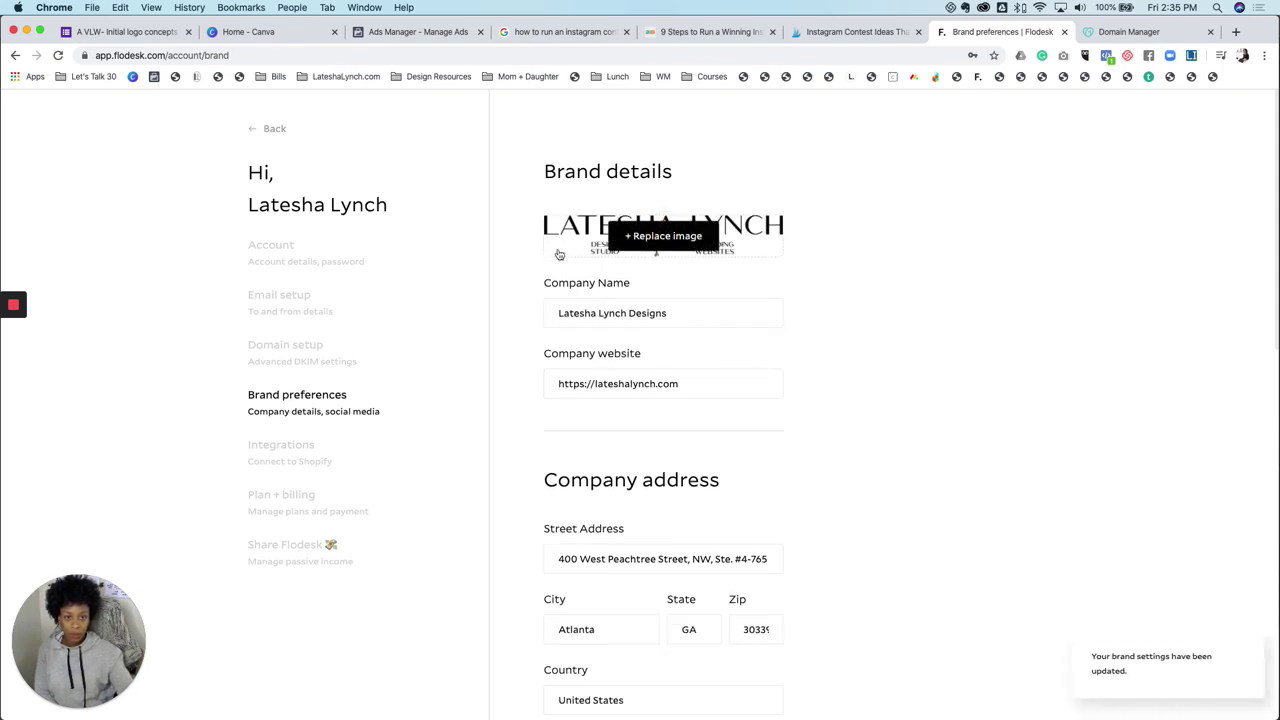
Replace the logo with primary logo.png from Primary Logo > Logo > Full Color > Digital
click(650, 238)
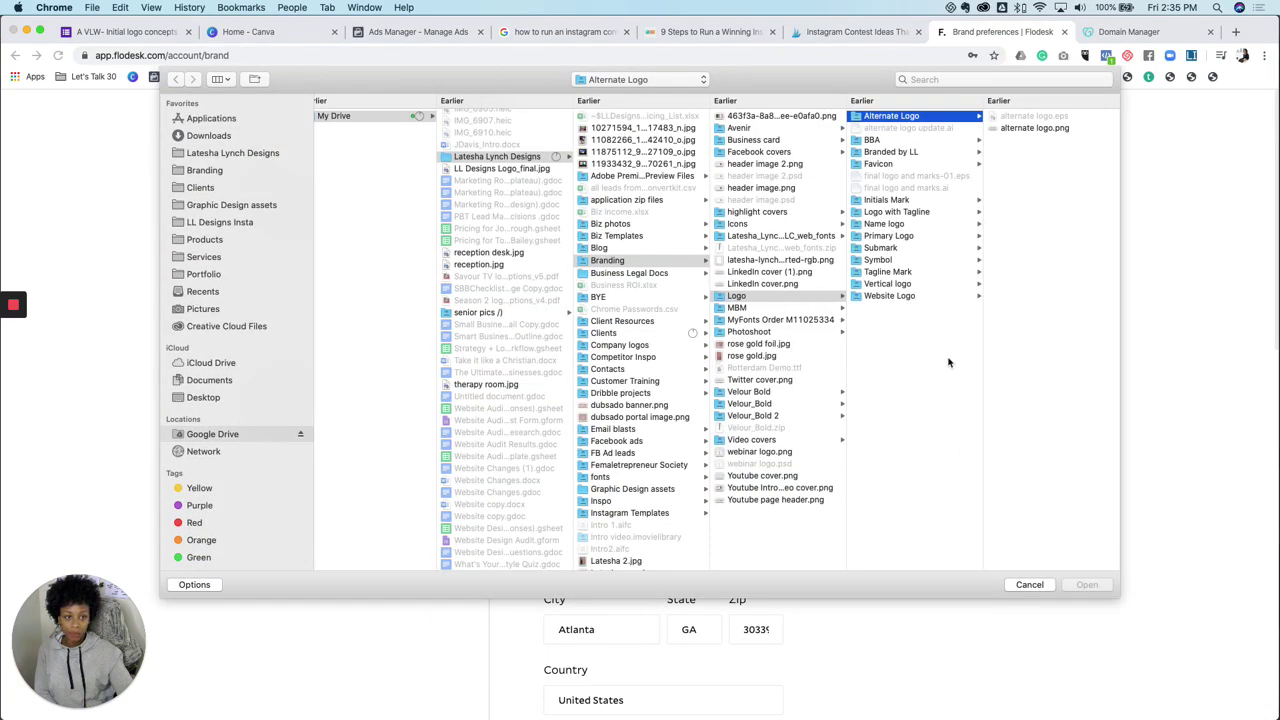
click(892, 236)
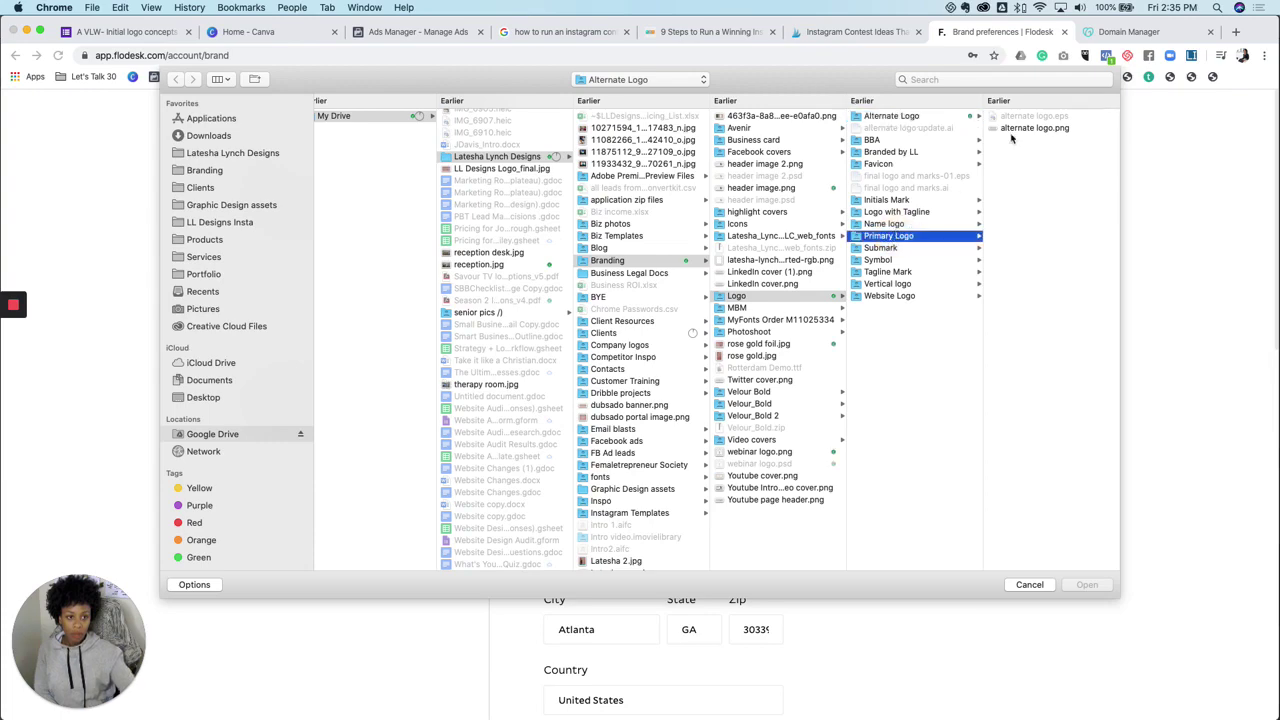
click(1010, 117)
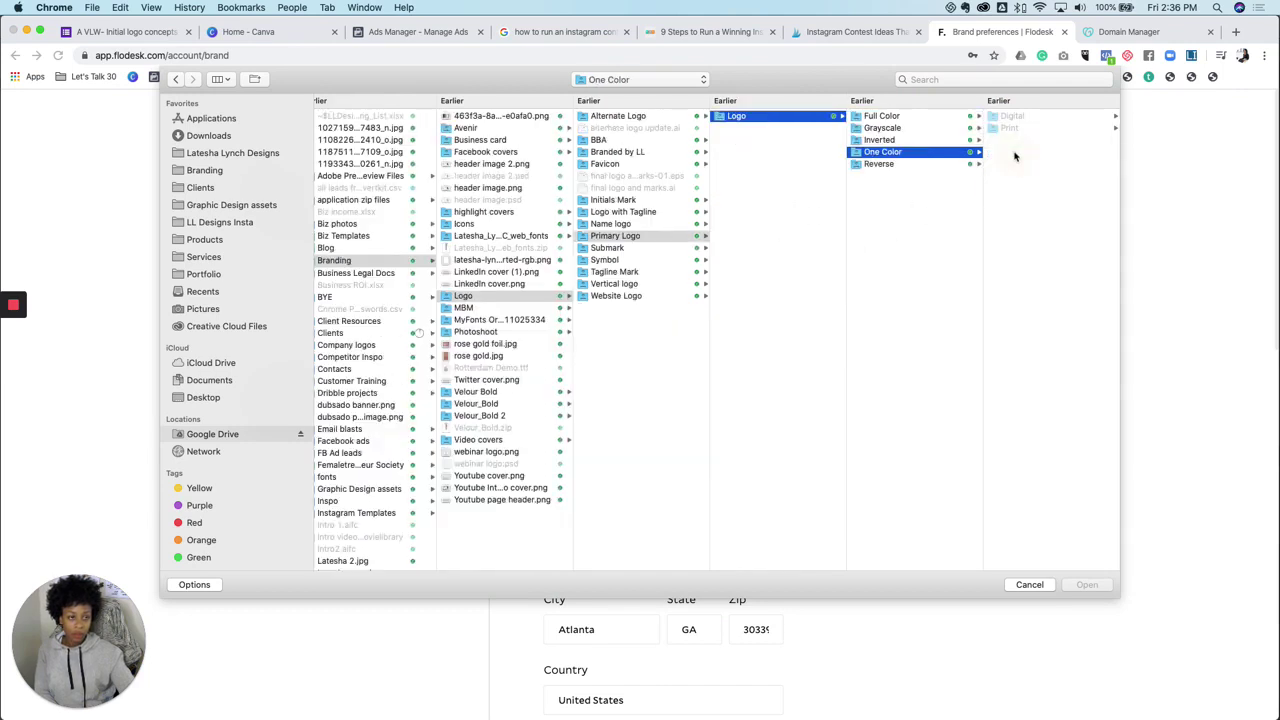
click(926, 120)
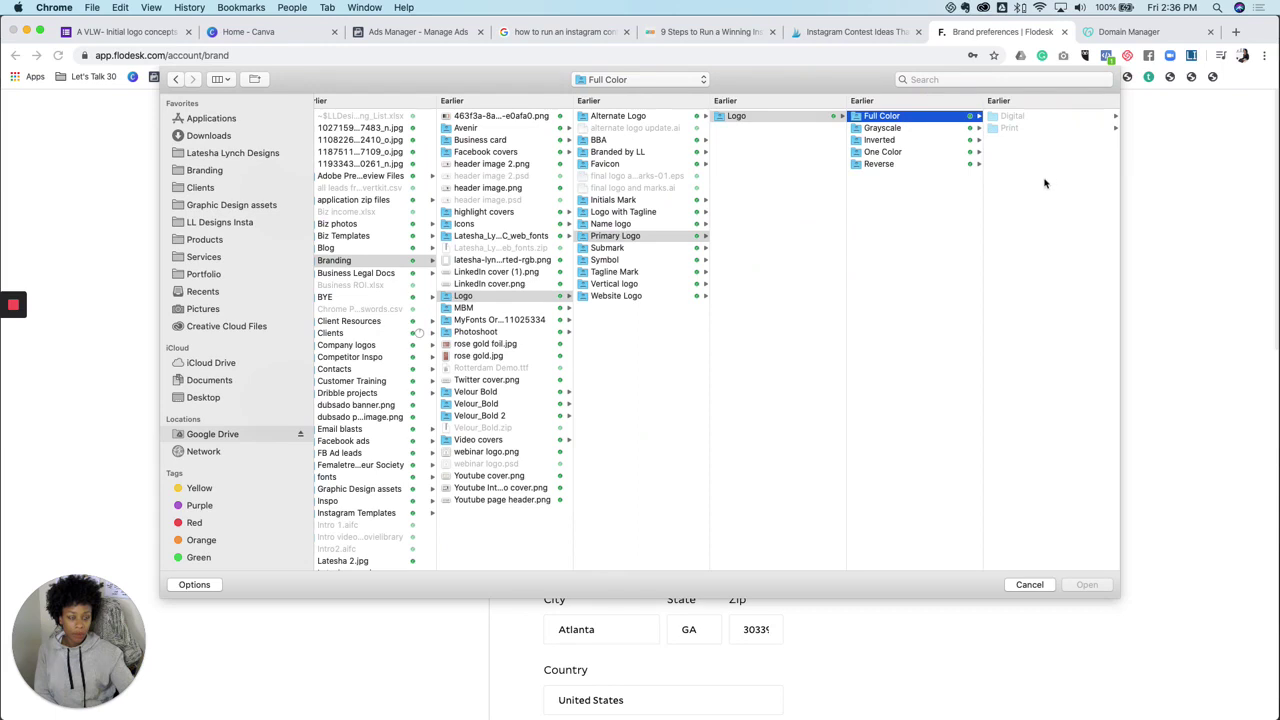
click(1026, 118)
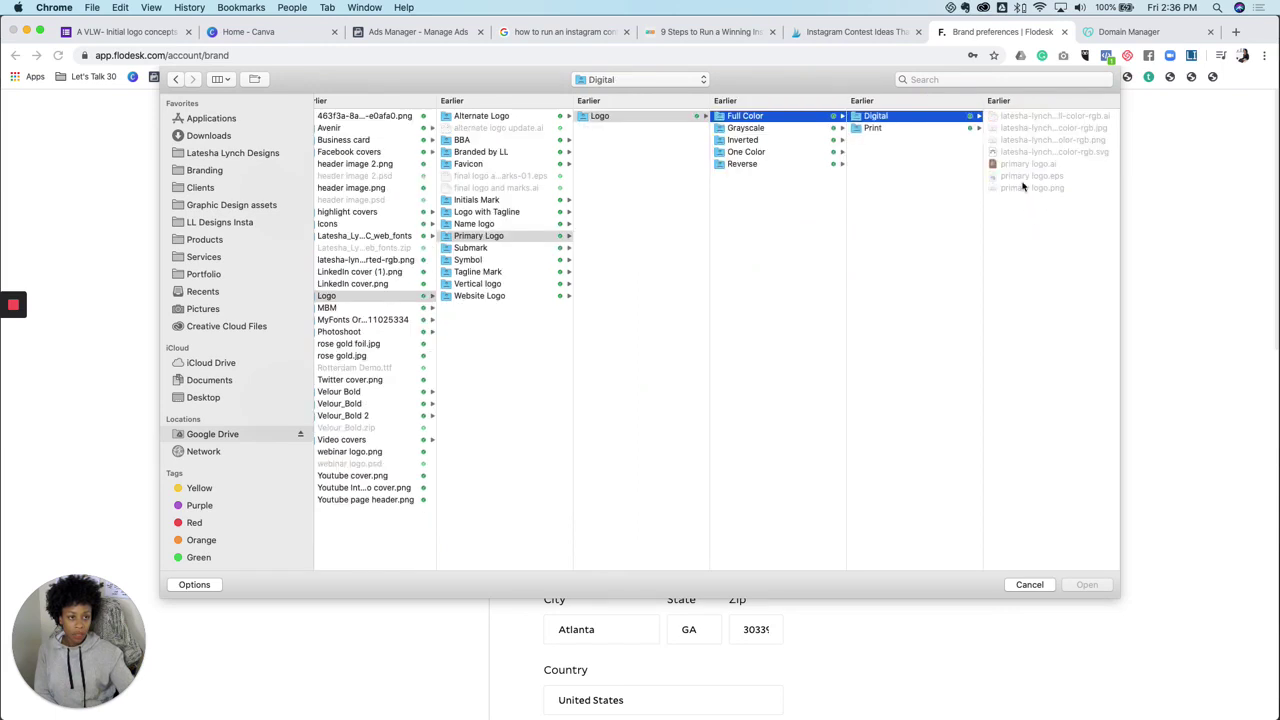
click(1028, 188)
click(1082, 586)
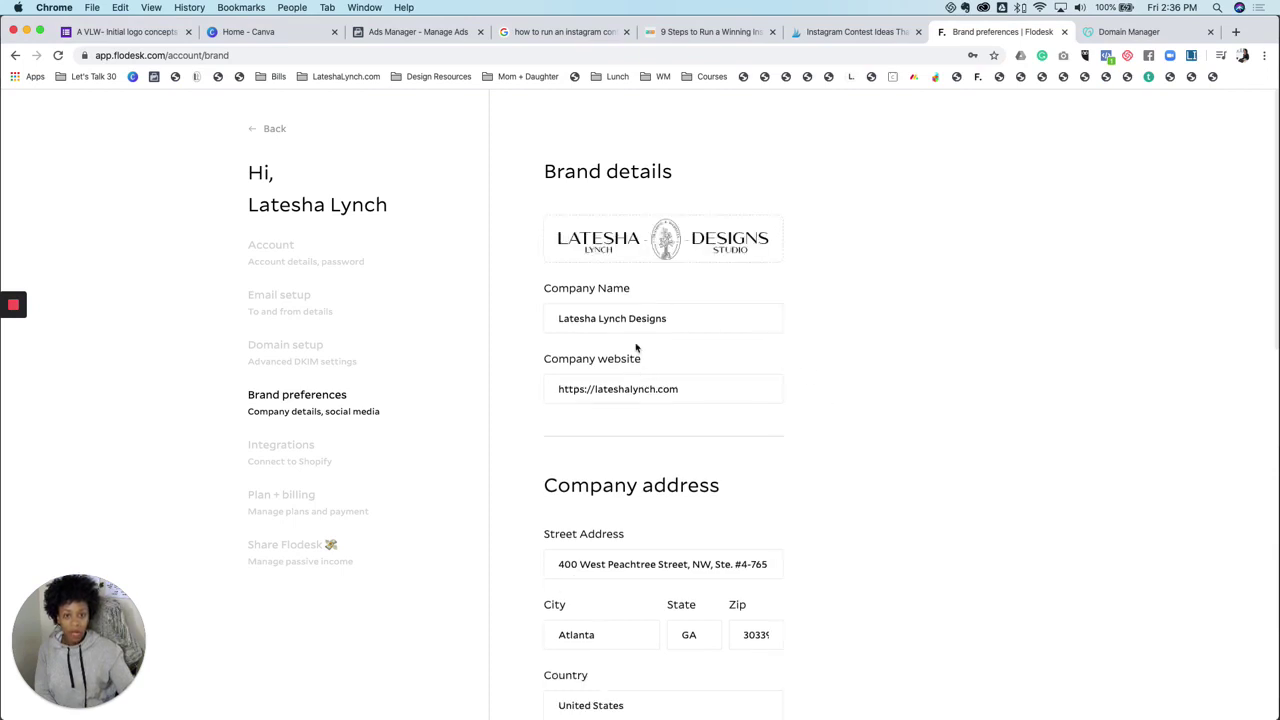
click(690, 319)
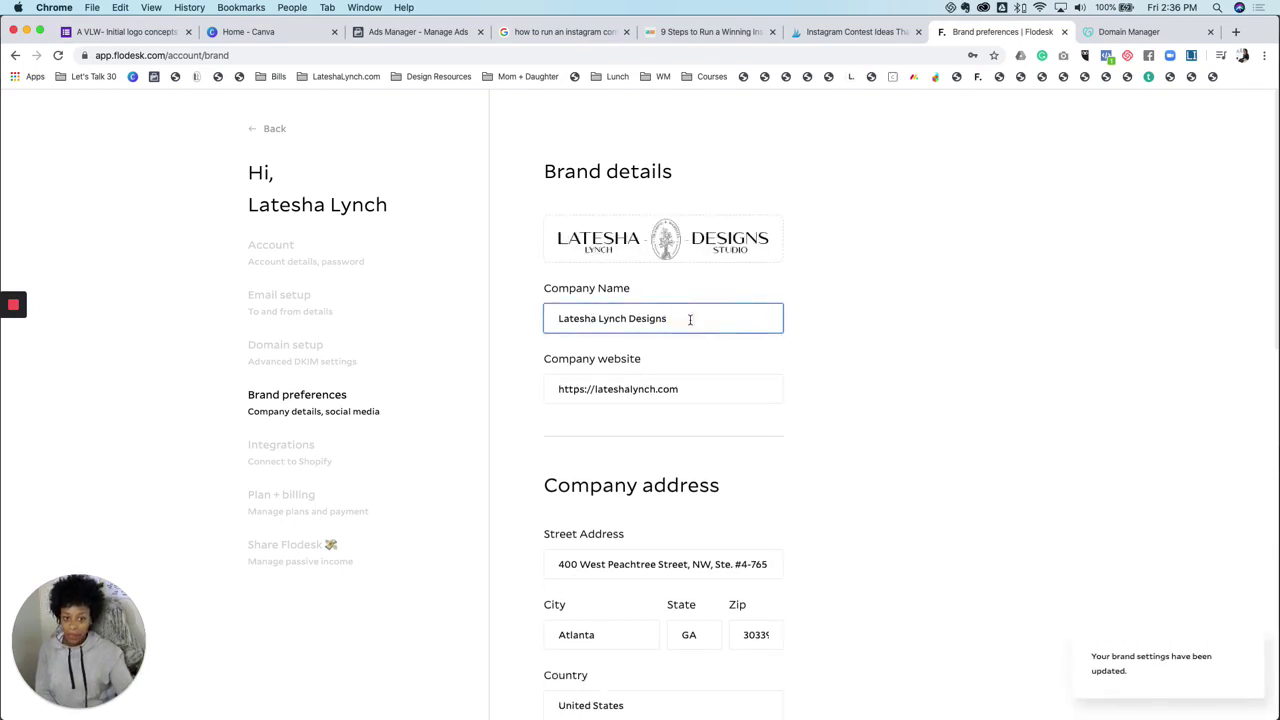
scroll(734, 480, down, 3)
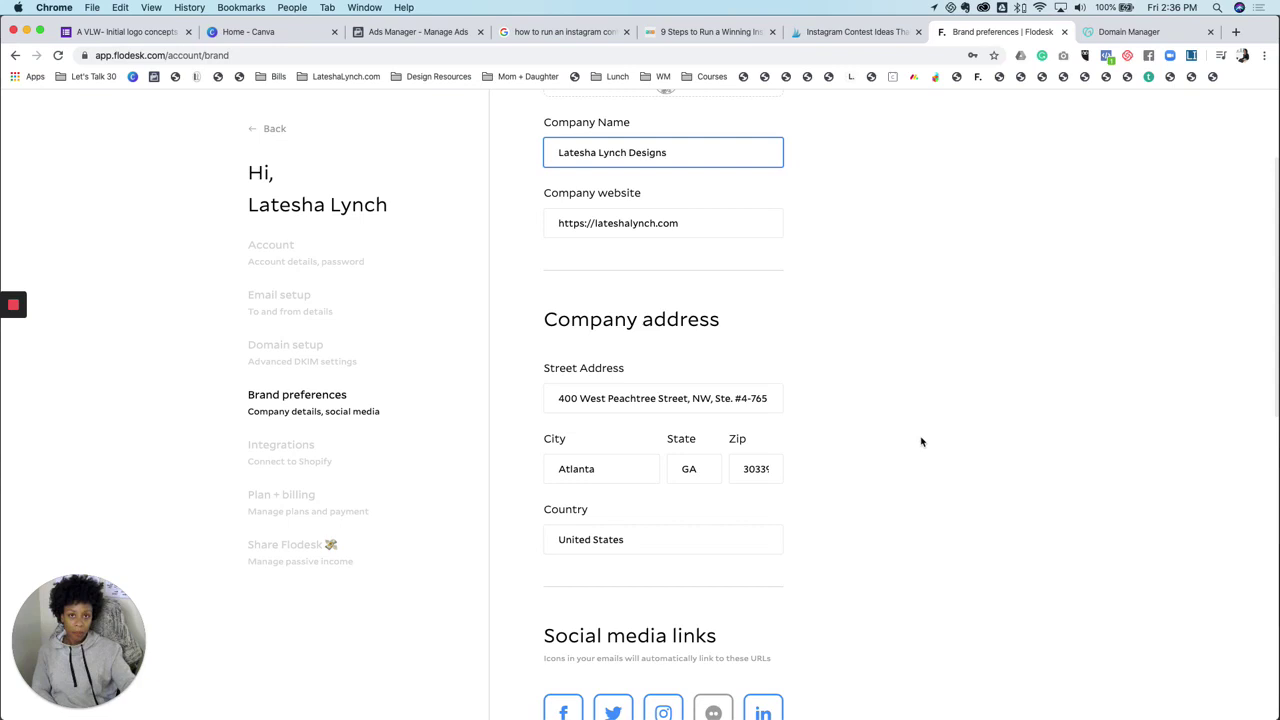
scroll(921, 441, down, 5)
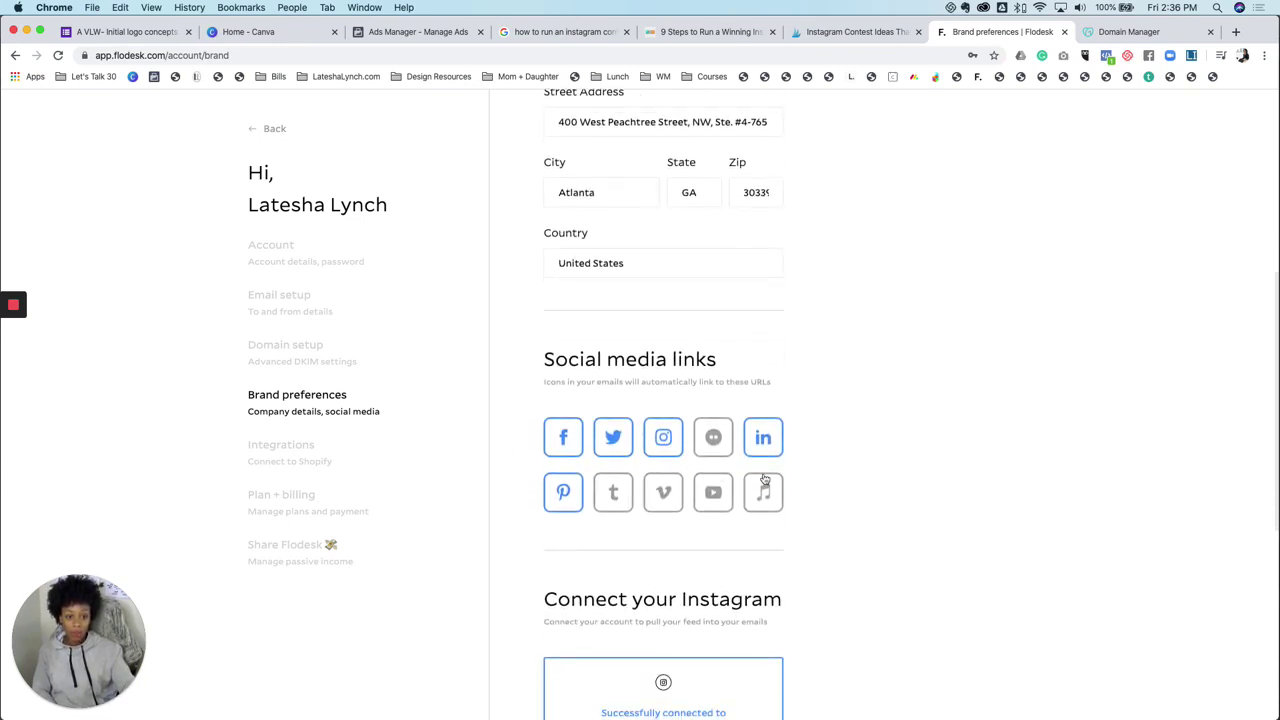
click(713, 491)
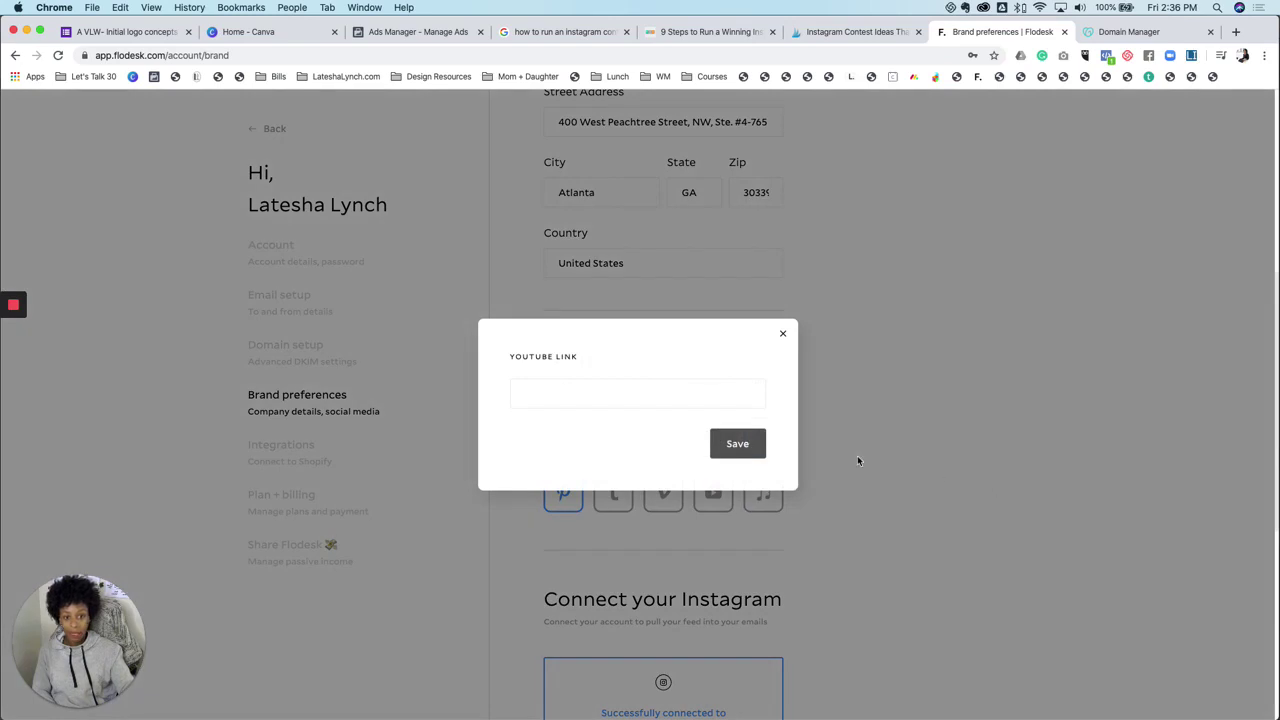
click(655, 398)
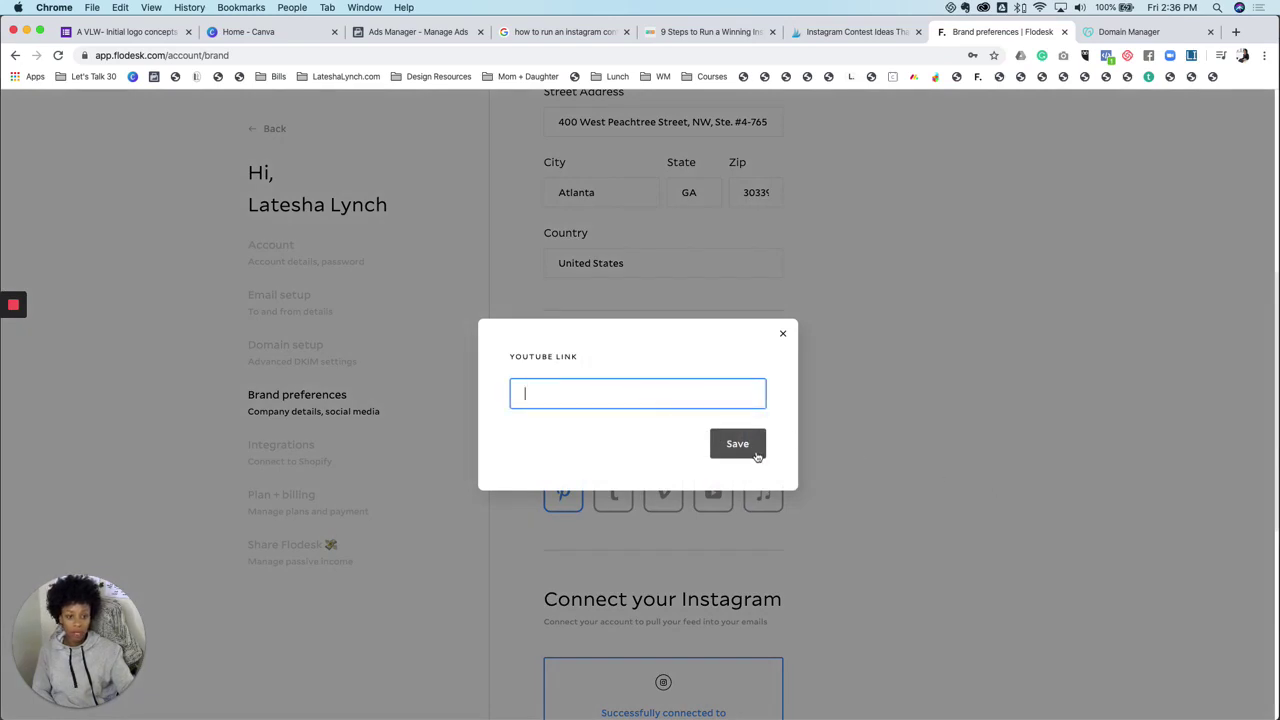
click(783, 333)
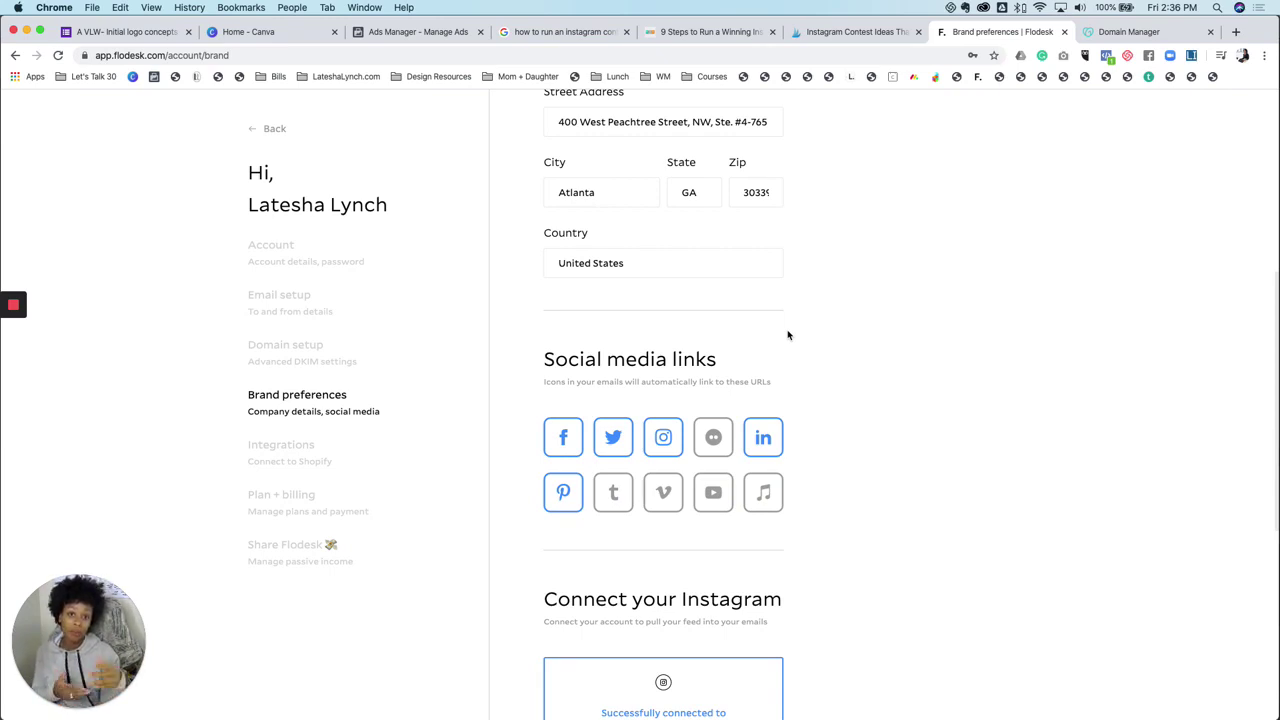
scroll(788, 335, down, 5)
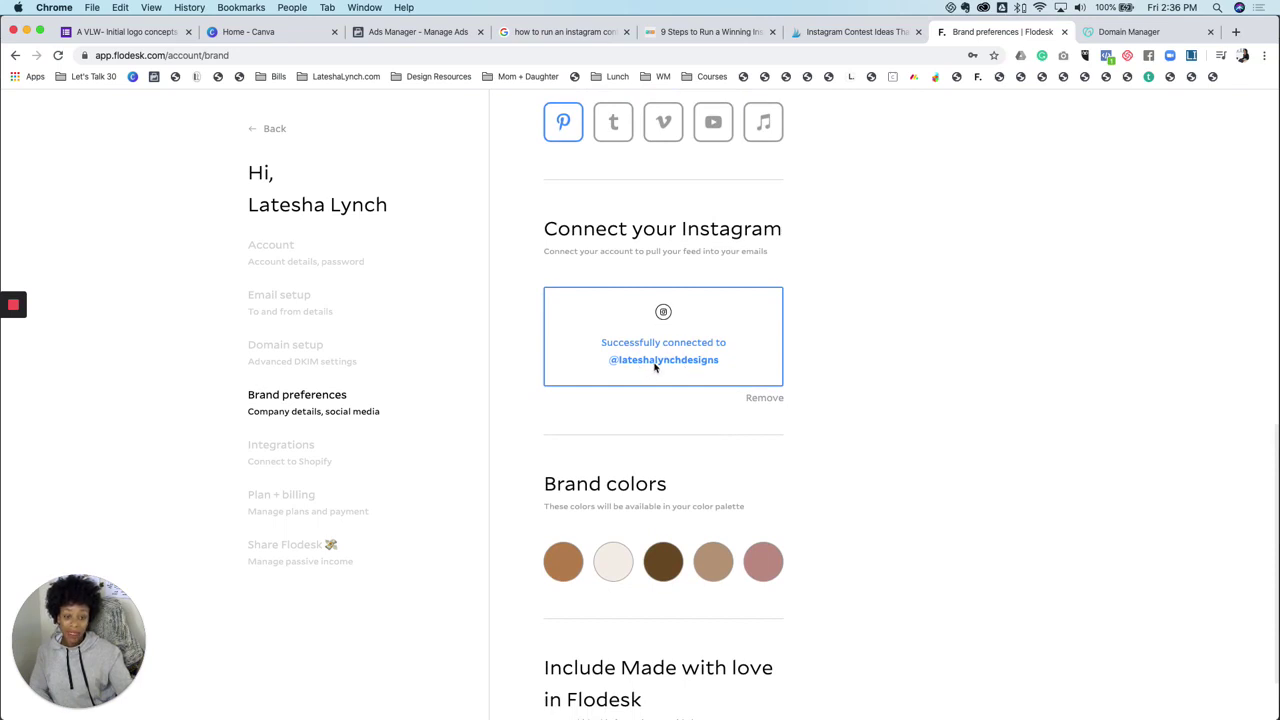
Remove the linked Instagram account and connect Instagram again
click(771, 402)
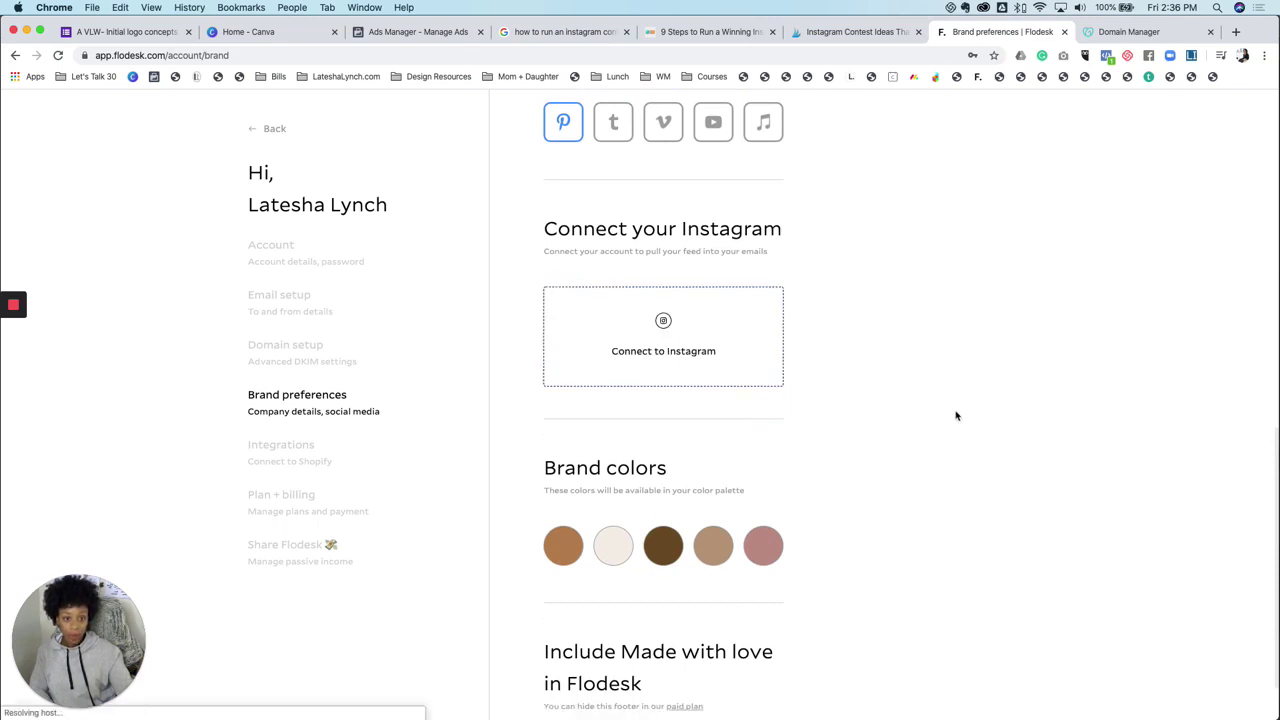
click(686, 345)
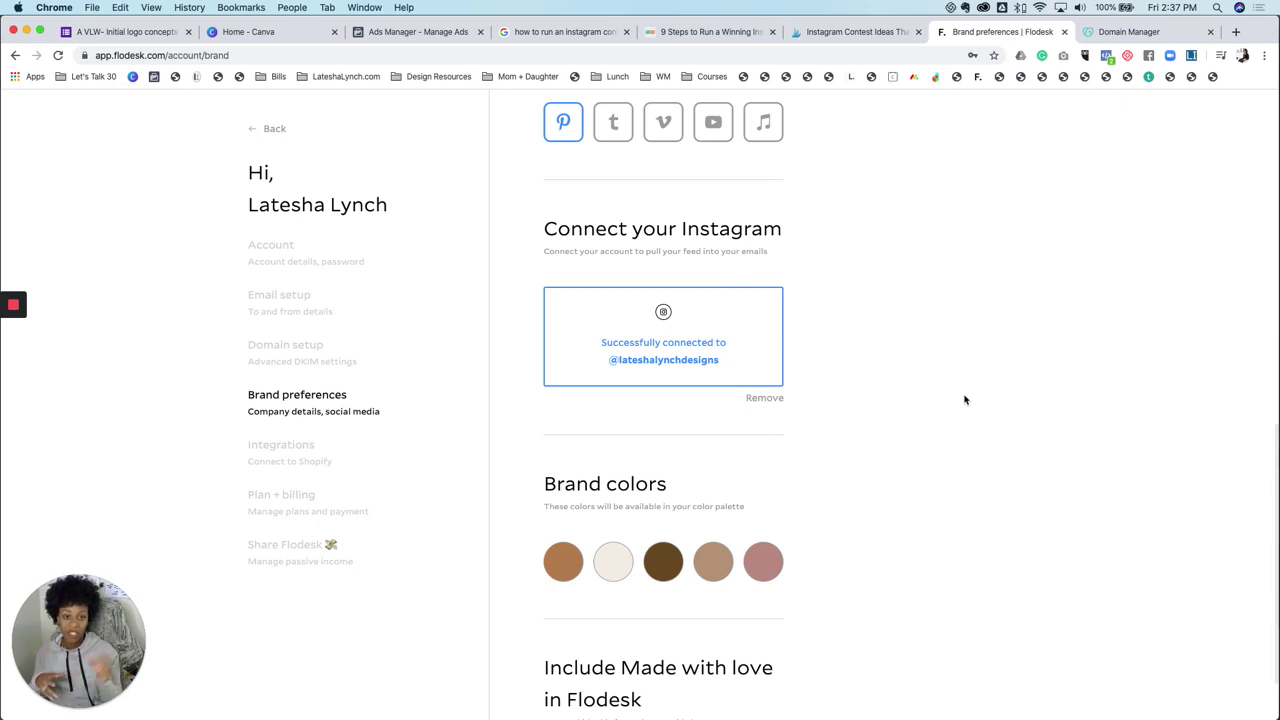
View the pink brand colour's hex code without changing it, then go to Integrations settings
scroll(965, 400, down, 2)
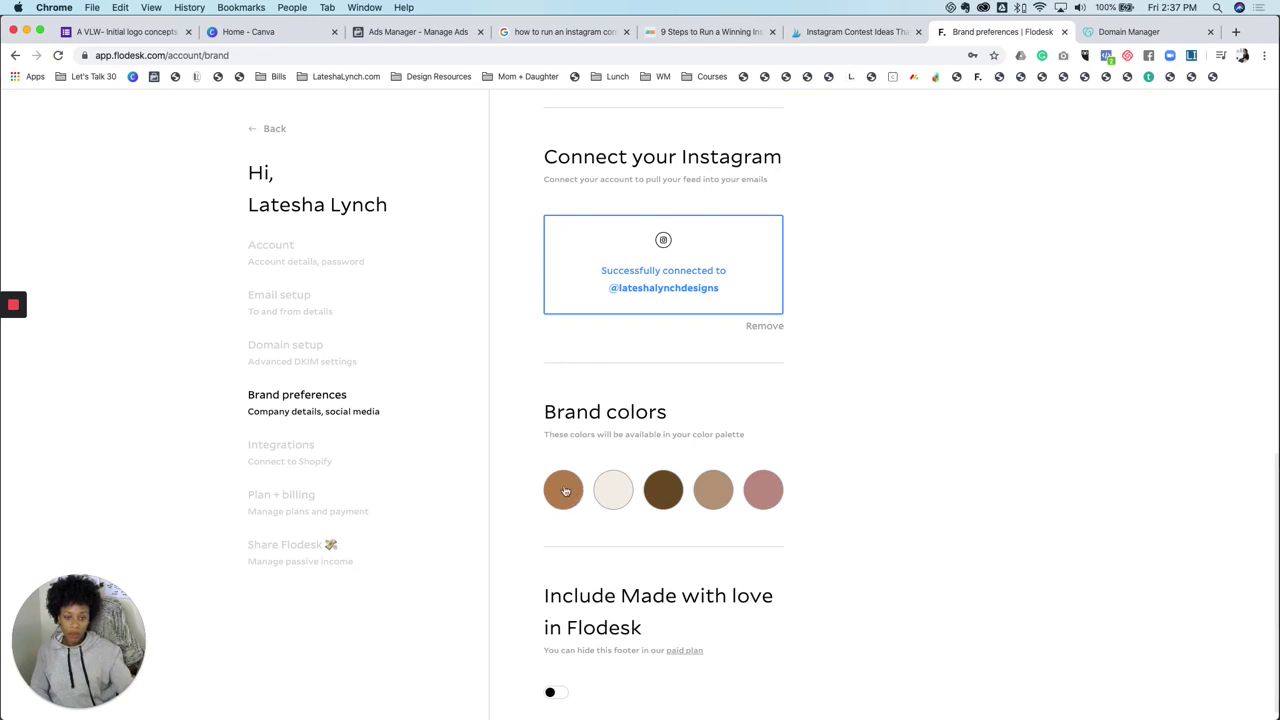
click(764, 492)
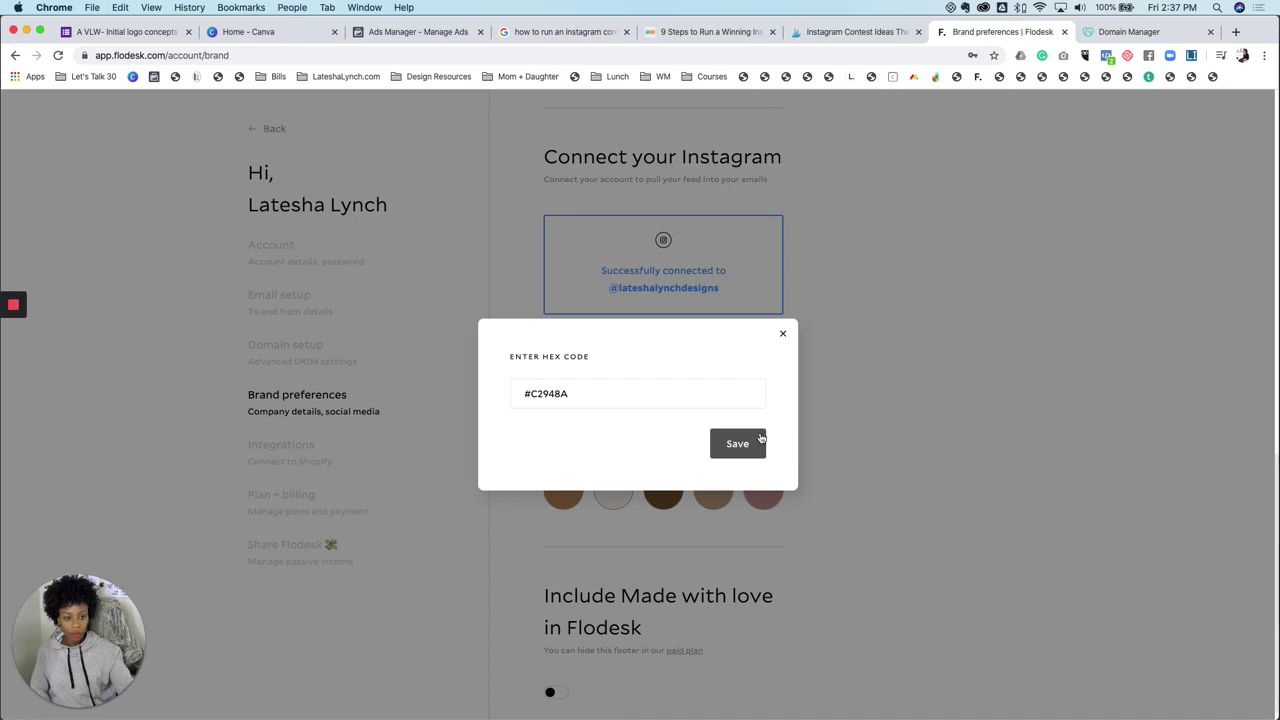
click(783, 335)
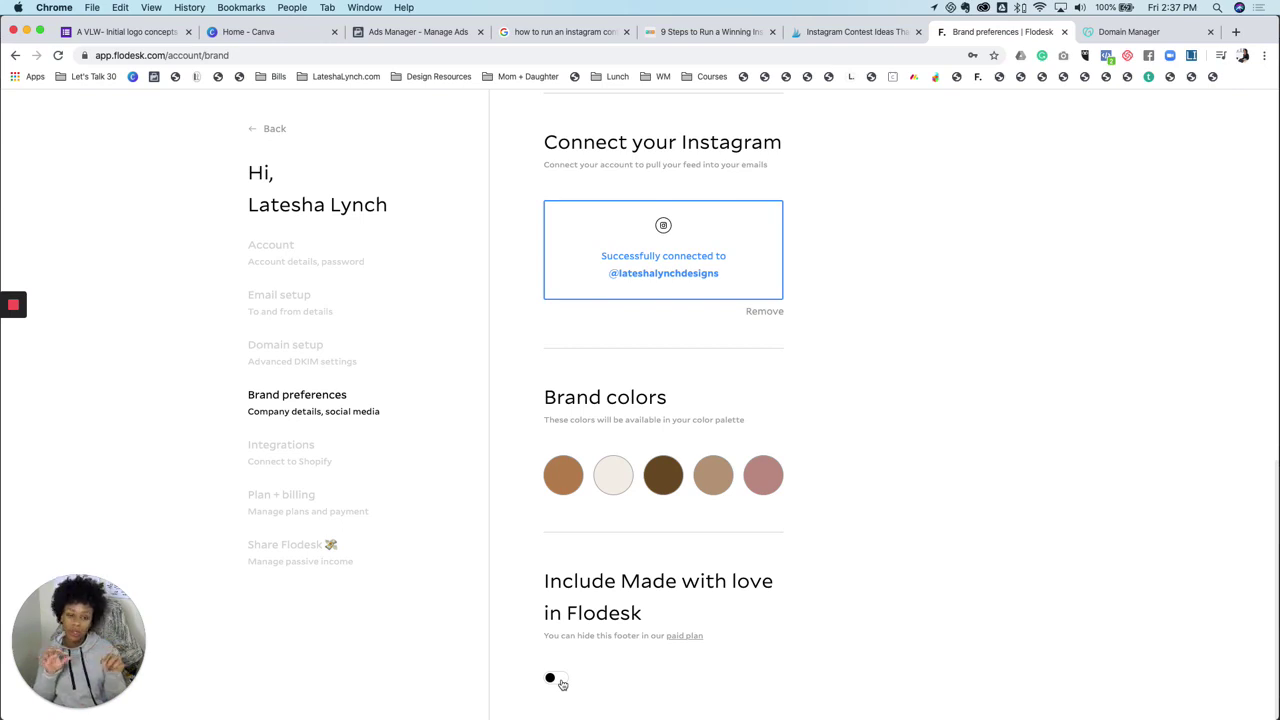
click(283, 449)
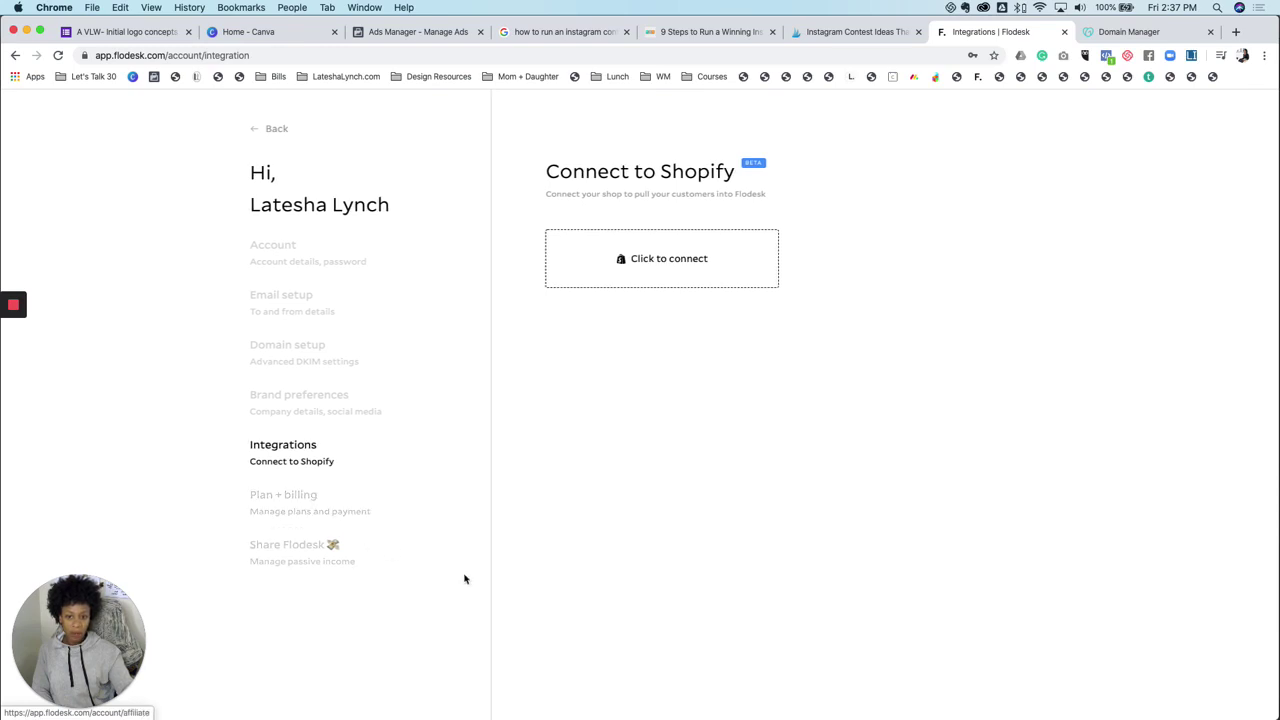
Leave account settings via the Back link to return to the emails dashboard
click(278, 129)
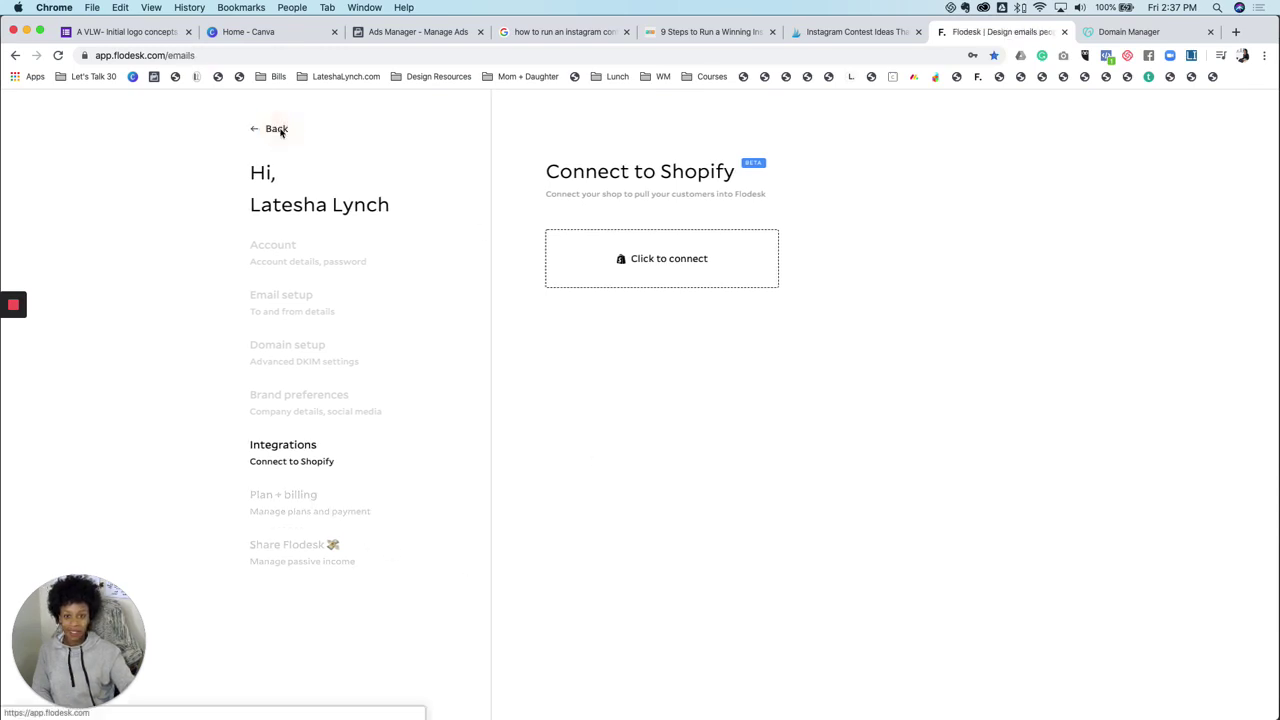